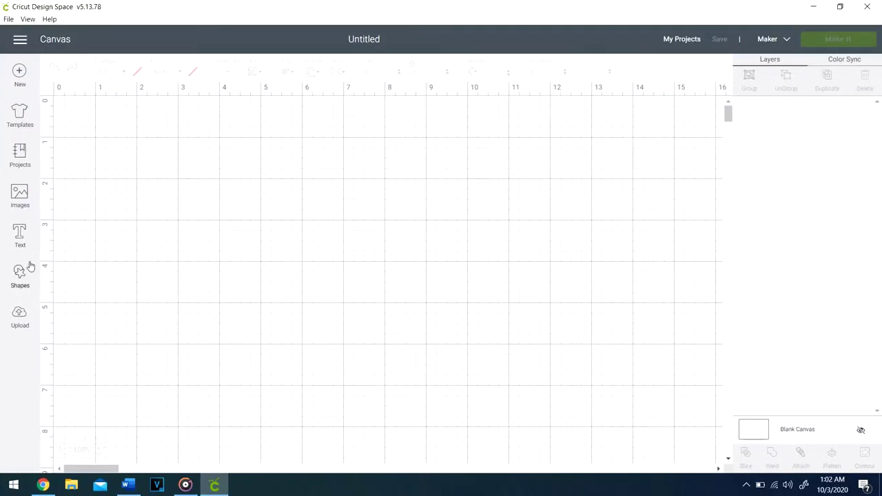
# Add three circles from Shapes and spread them apart on the canvas.
pyautogui.click(21, 275)
pyautogui.click(106, 204)
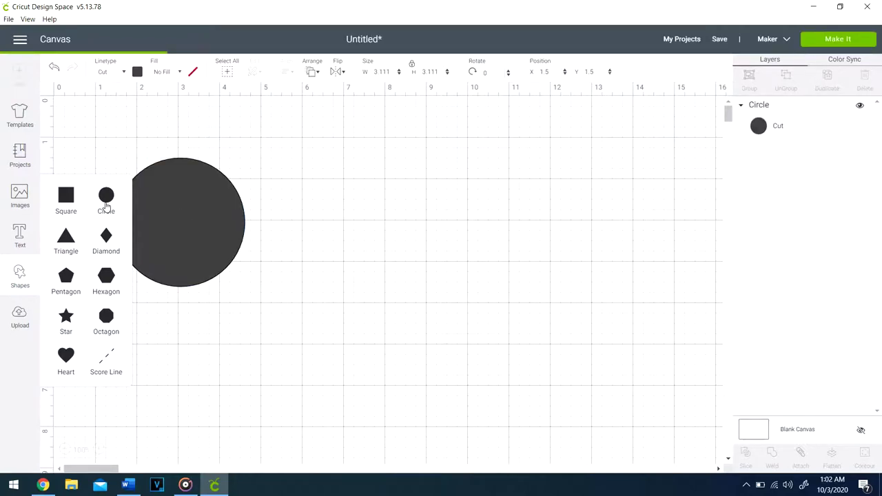
pyautogui.moveTo(129, 210); pyautogui.dragTo(152, 235)
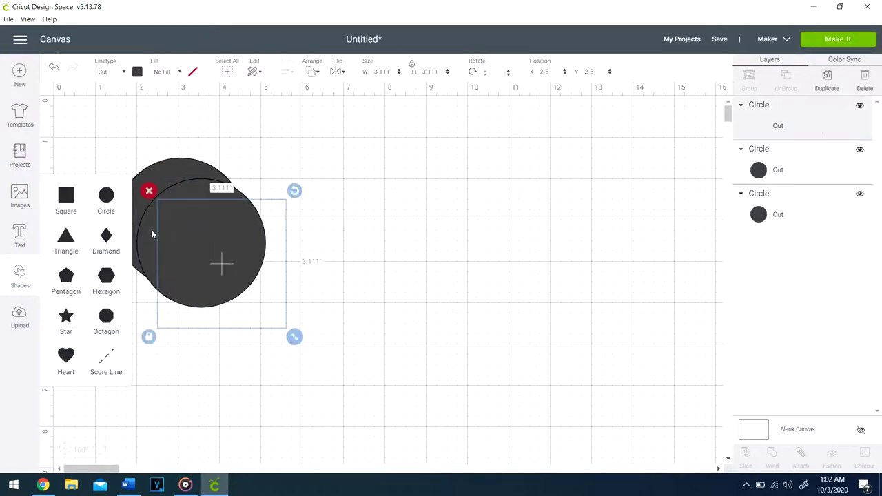
pyautogui.moveTo(210, 253); pyautogui.dragTo(399, 232)
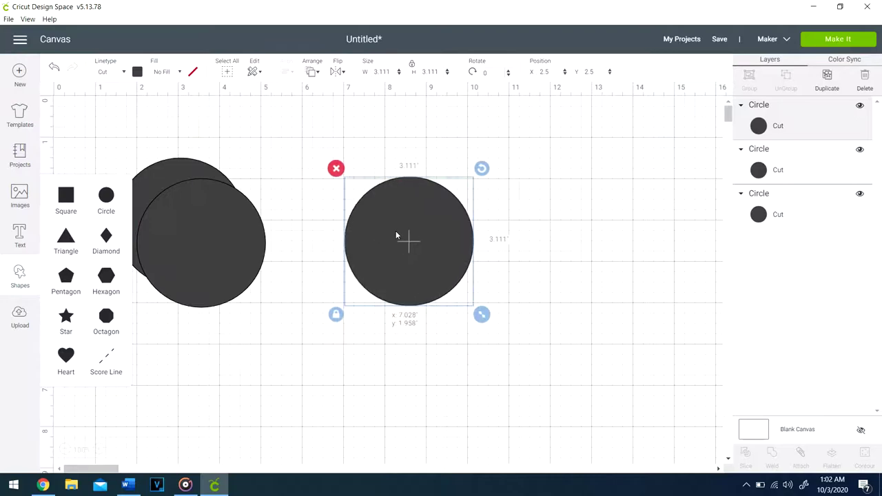
# Resize two of the circles to 3.5 inches wide.
pyautogui.click(379, 72)
pyautogui.write('3.5')
pyautogui.press('Return')
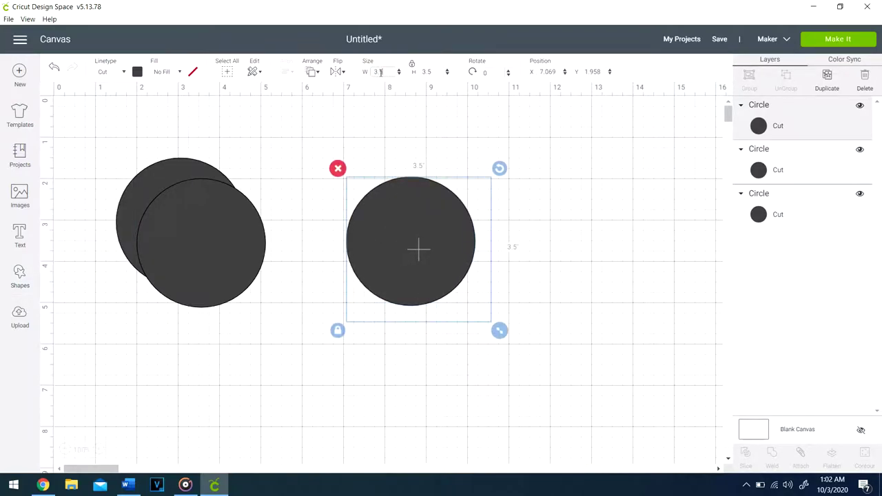
pyautogui.moveTo(252, 241); pyautogui.dragTo(408, 256)
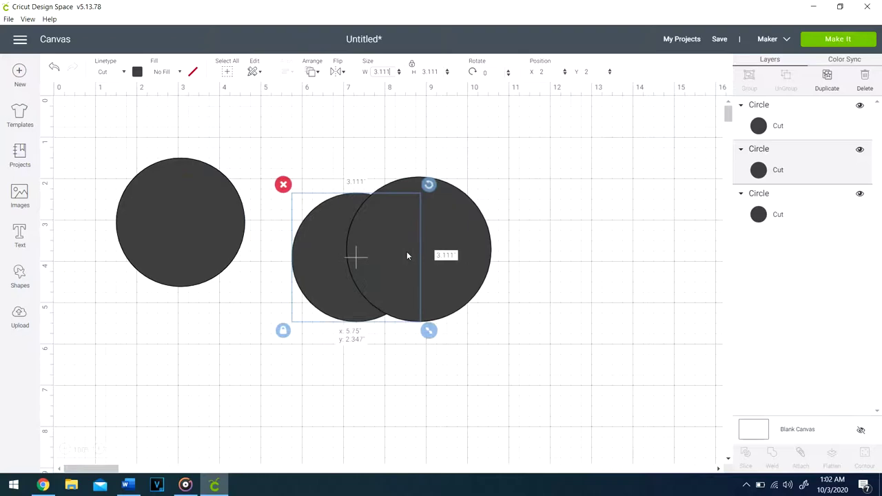
pyautogui.click(386, 72)
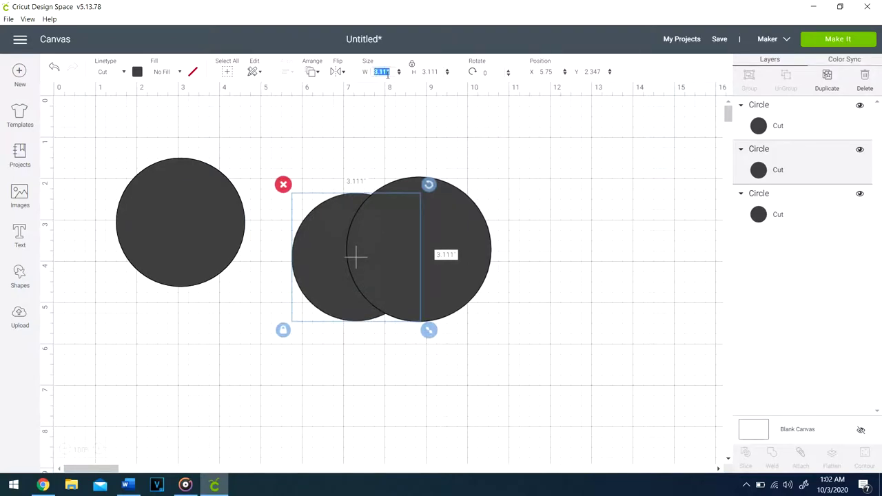
pyautogui.write('3.5')
pyautogui.press('Return')
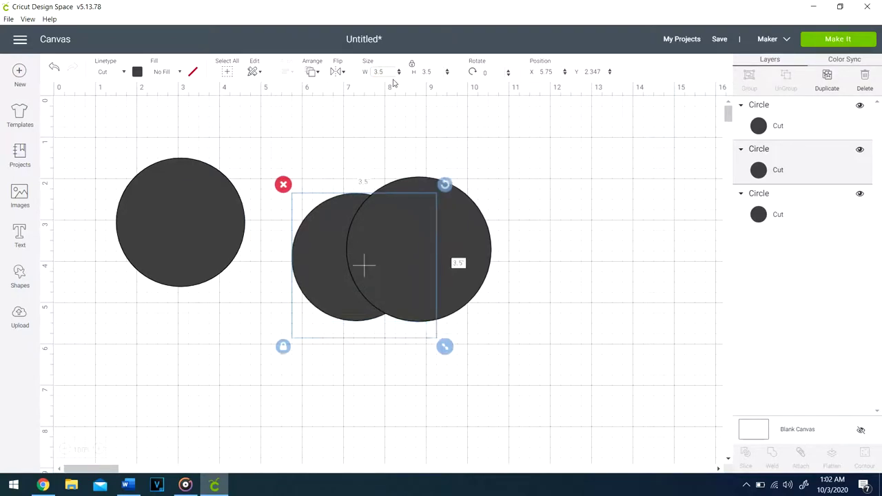
# Resize the left circle to 3 inches and move a 3.5-inch circle far right.
pyautogui.click(224, 227)
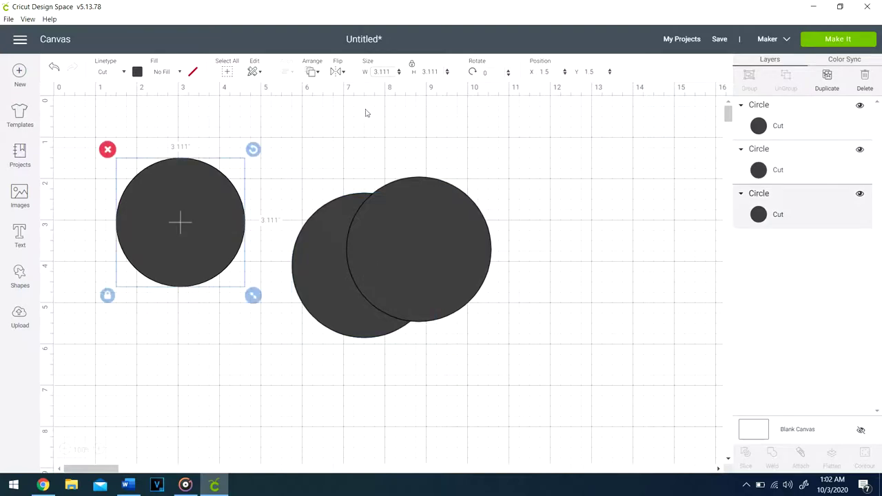
pyautogui.click(383, 71)
pyautogui.write('3')
pyautogui.press('Return')
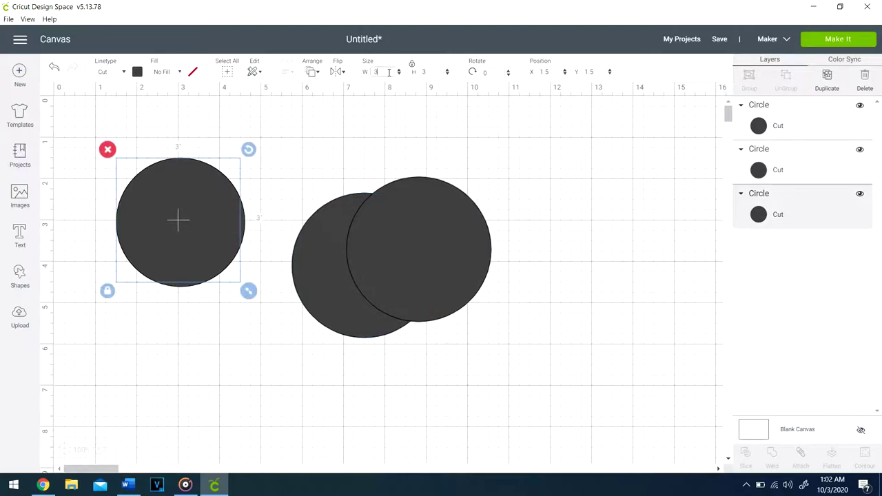
pyautogui.moveTo(448, 275); pyautogui.dragTo(590, 256)
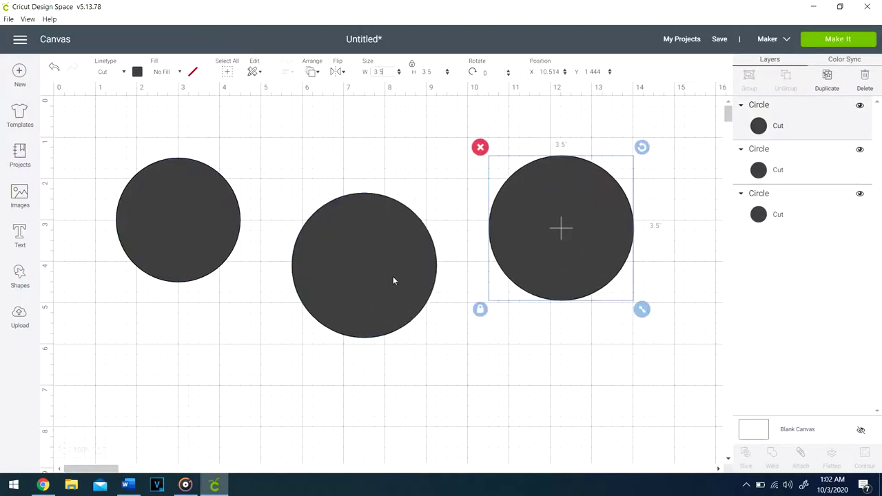
# Select the 3-inch and a 3.5-inch circle and center them on each other.
pyautogui.click(386, 276)
pyautogui.keyDown('shift'); pyautogui.click(214, 233); pyautogui.keyUp('shift')
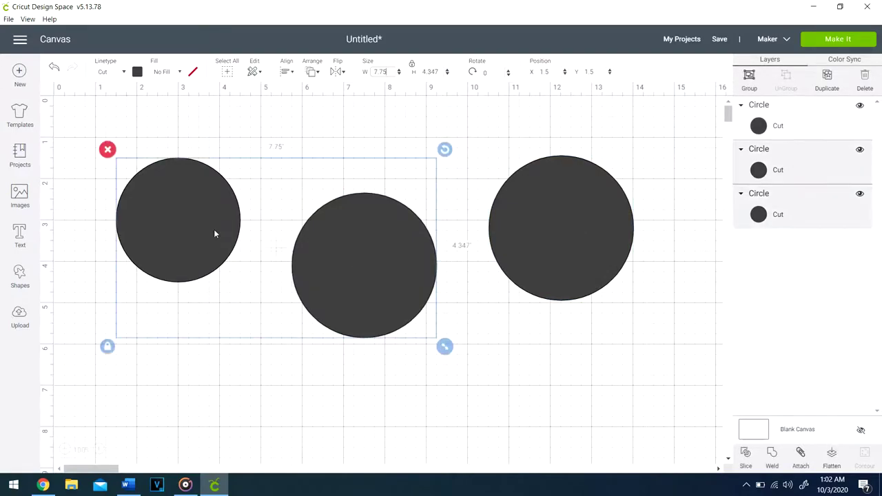
pyautogui.rightClick(214, 234)
pyautogui.click(286, 72)
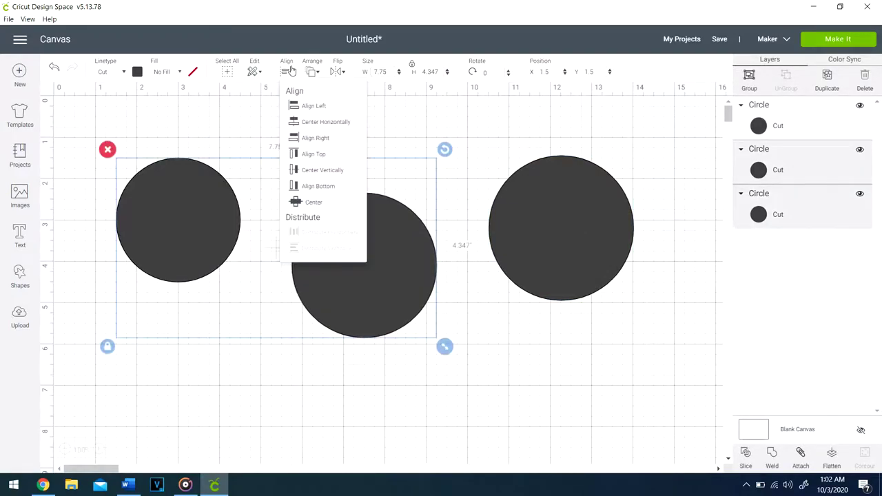
pyautogui.click(296, 202)
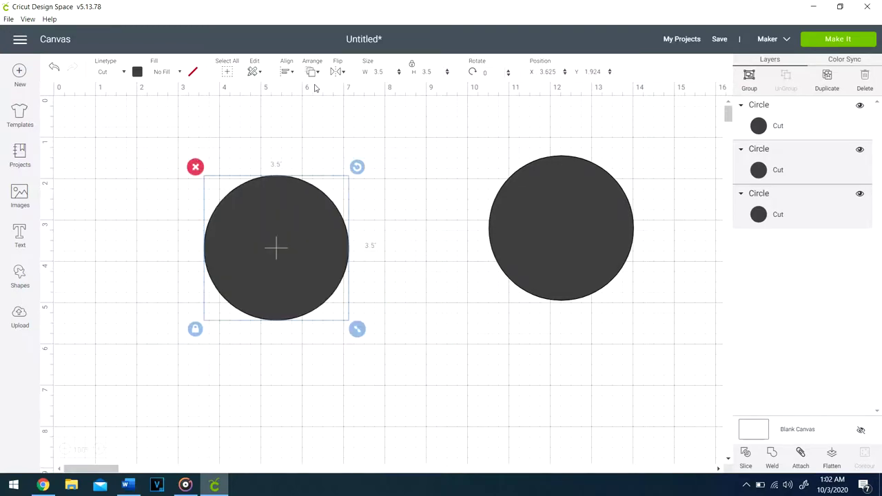
# Slice the small circle out of the large one and delete the inner leftover pieces.
pyautogui.rightClick(306, 220)
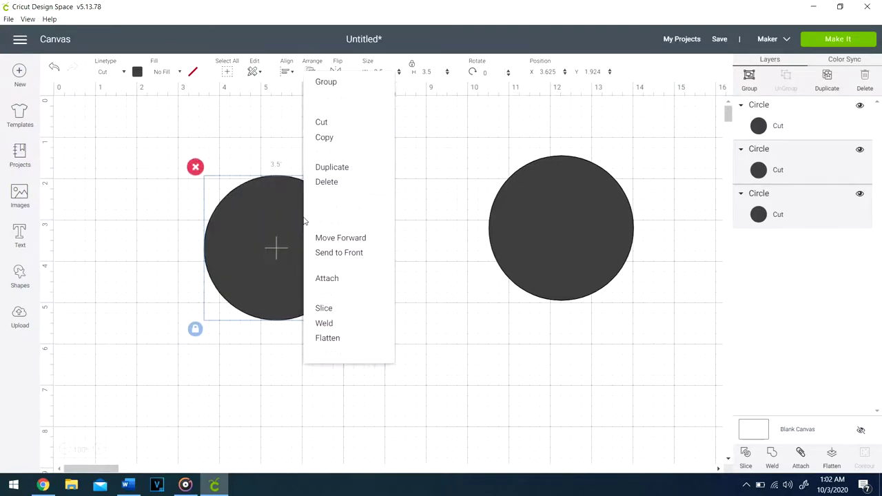
pyautogui.click(330, 308)
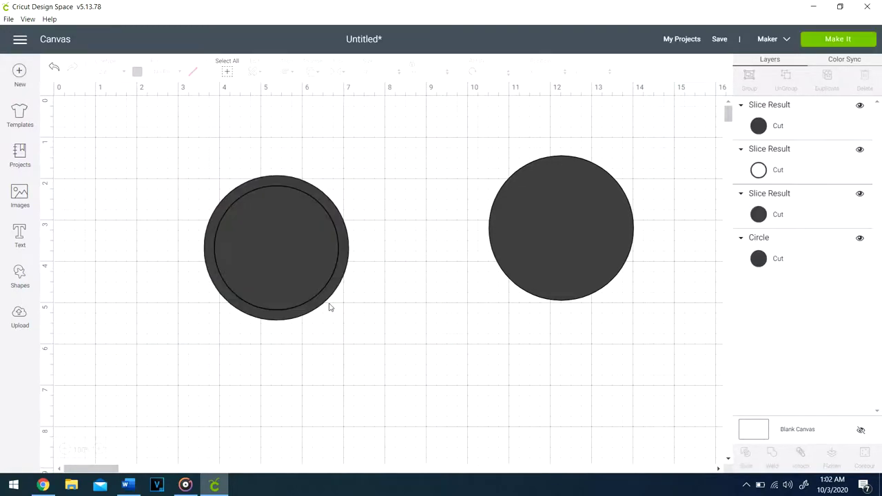
pyautogui.click(336, 293)
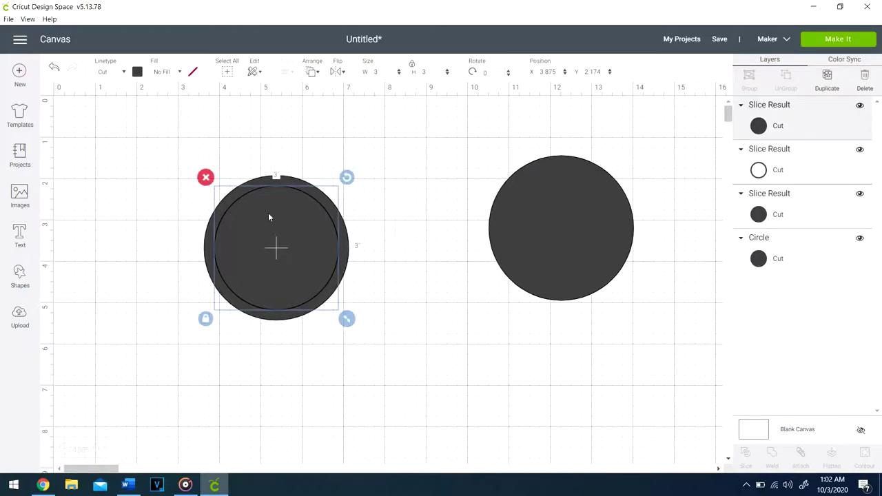
pyautogui.click(206, 178)
pyautogui.click(257, 240)
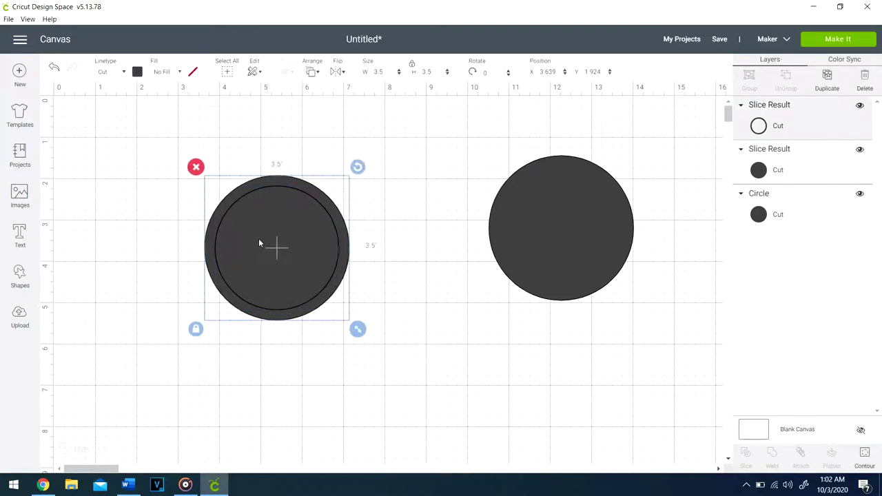
pyautogui.moveTo(258, 238); pyautogui.dragTo(269, 314)
pyautogui.click(260, 231)
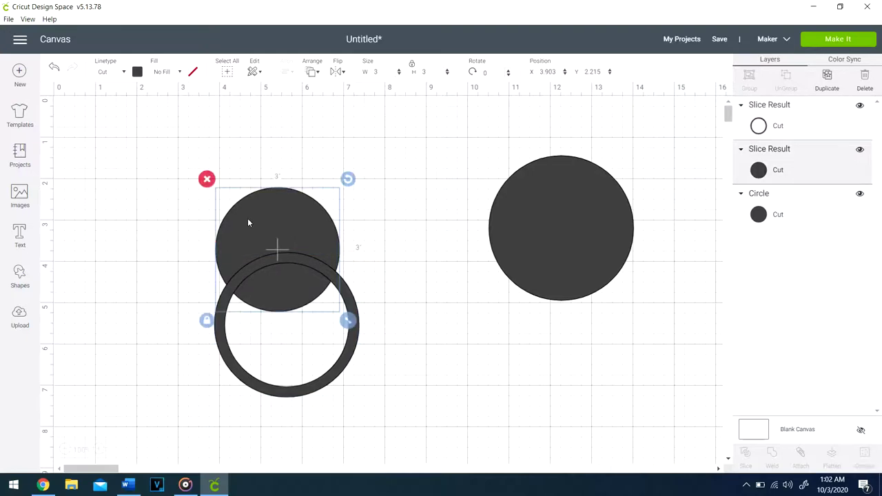
pyautogui.click(206, 177)
# Move the ring over the solid 3.5-inch circle so they overlap.
pyautogui.moveTo(286, 266); pyautogui.dragTo(380, 192)
pyautogui.moveTo(526, 211); pyautogui.dragTo(586, 173)
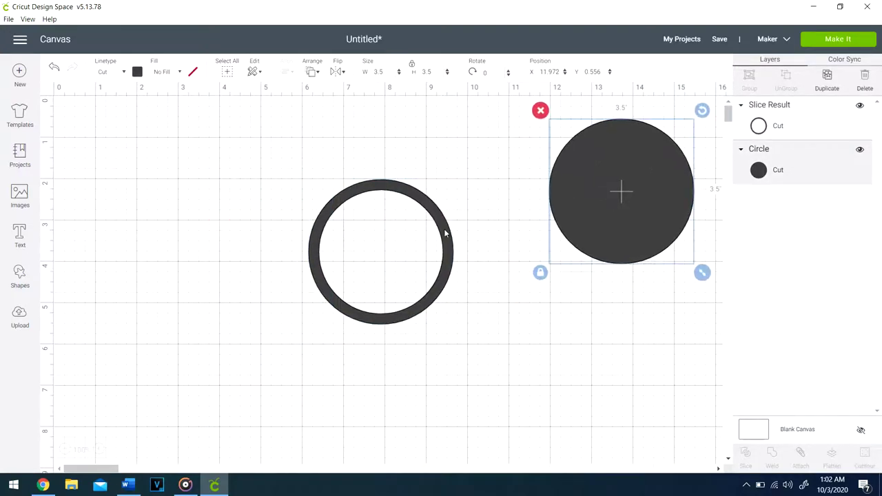
pyautogui.moveTo(447, 235); pyautogui.dragTo(657, 198)
pyautogui.click(20, 275)
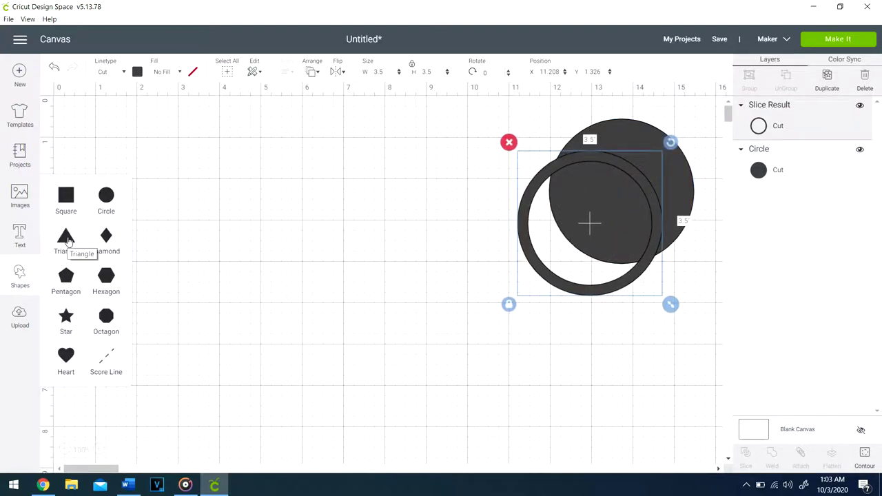
# Add a triangle and a square, placing the square over the triangle's top.
pyautogui.click(66, 238)
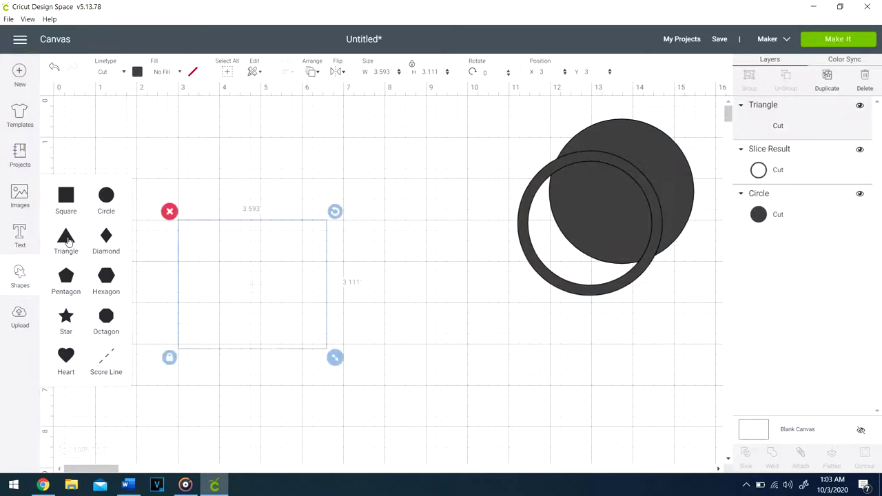
pyautogui.click(66, 200)
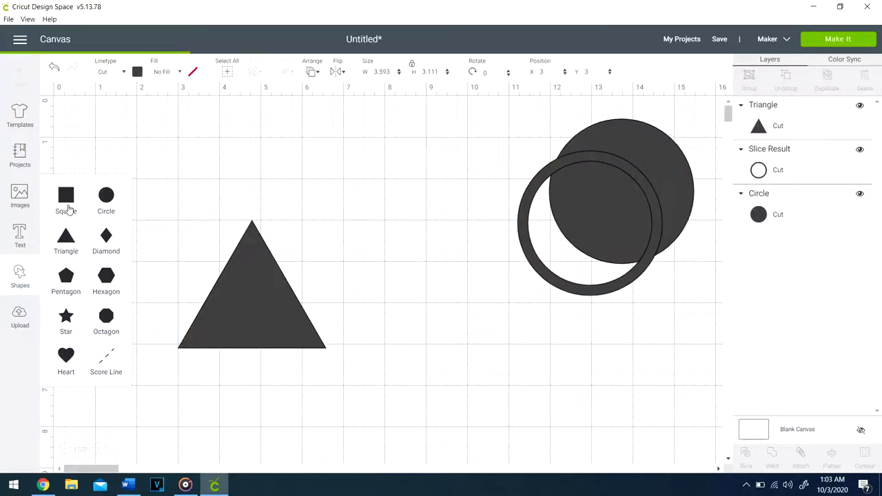
pyautogui.moveTo(248, 291); pyautogui.dragTo(240, 314)
pyautogui.moveTo(251, 237)
pyautogui.mouseDown()
pyautogui.moveTo(246, 189)
pyautogui.moveTo(241, 234)
pyautogui.mouseUp()
pyautogui.moveTo(245, 275); pyautogui.dragTo(237, 213)
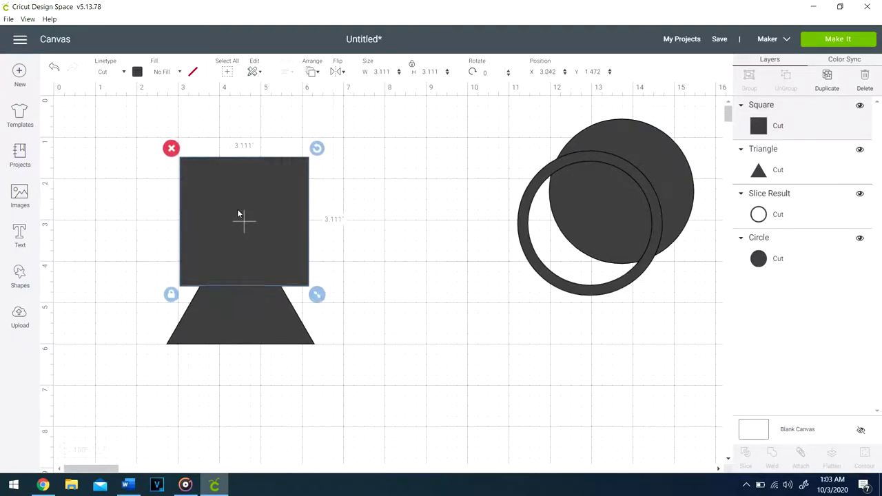
# Select both shapes and slice them into separate pieces.
pyautogui.moveTo(324, 369); pyautogui.dragTo(191, 227)
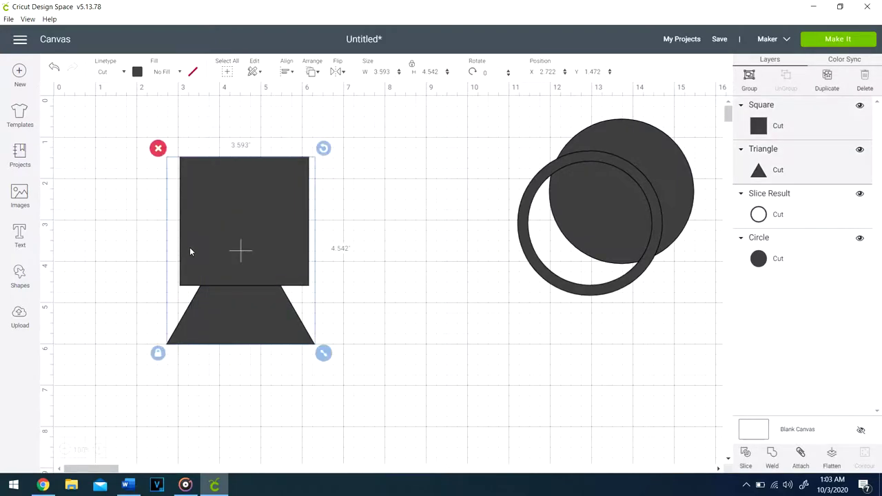
pyautogui.rightClick(220, 211)
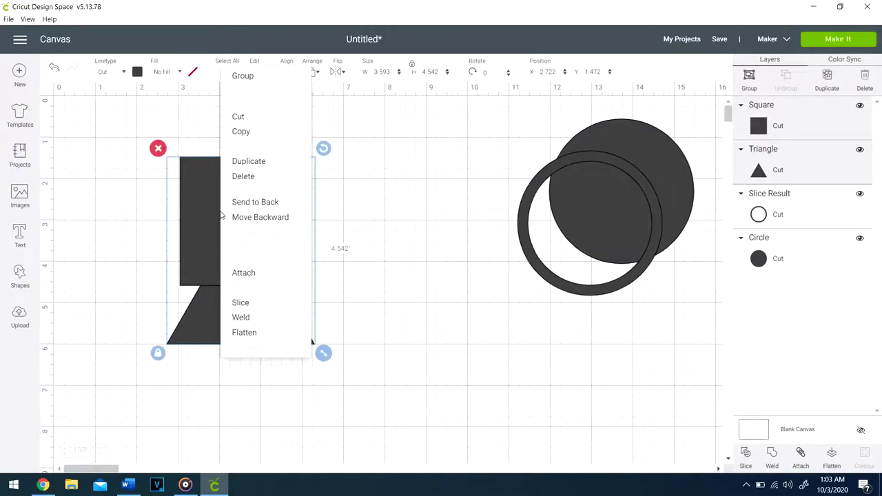
pyautogui.click(255, 304)
# Delete the leftover triangle and square slice pieces, keeping only the trapezoid.
pyautogui.click(259, 250)
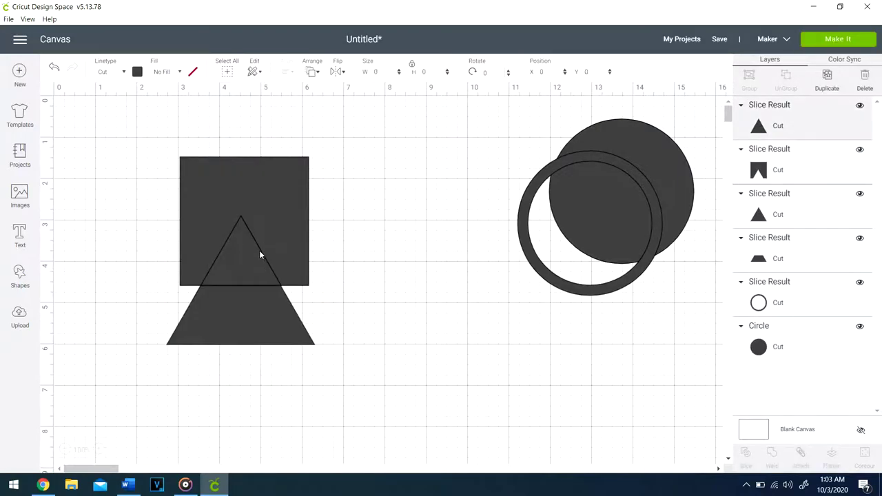
pyautogui.click(192, 208)
pyautogui.click(187, 192)
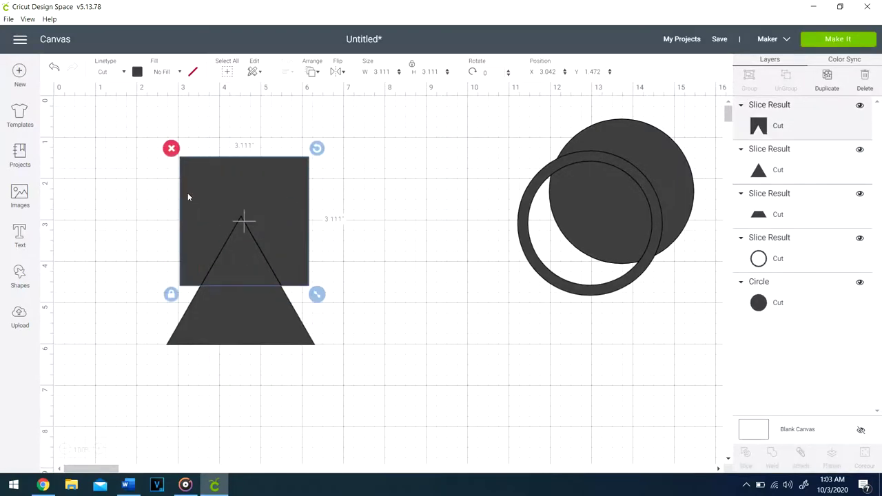
pyautogui.click(167, 147)
pyautogui.click(235, 240)
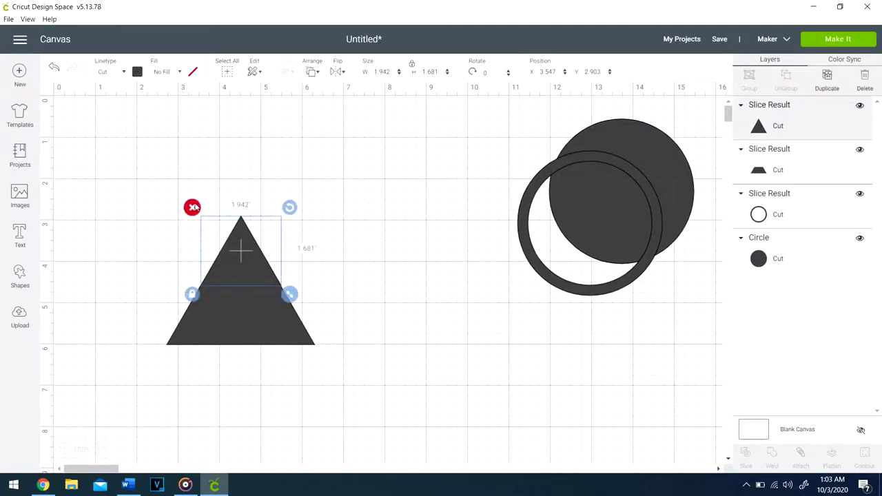
pyautogui.click(193, 207)
pyautogui.moveTo(247, 290); pyautogui.dragTo(262, 259)
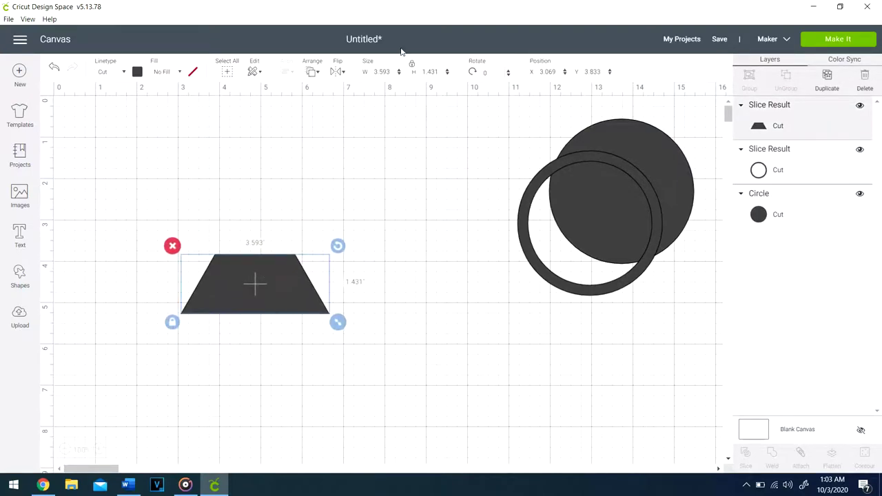
# Unlock proportions, size the trapezoid to 4 in wide by 2 in tall, and move it higher.
pyautogui.click(413, 70)
pyautogui.click(386, 73)
pyautogui.write('4')
pyautogui.press('Return')
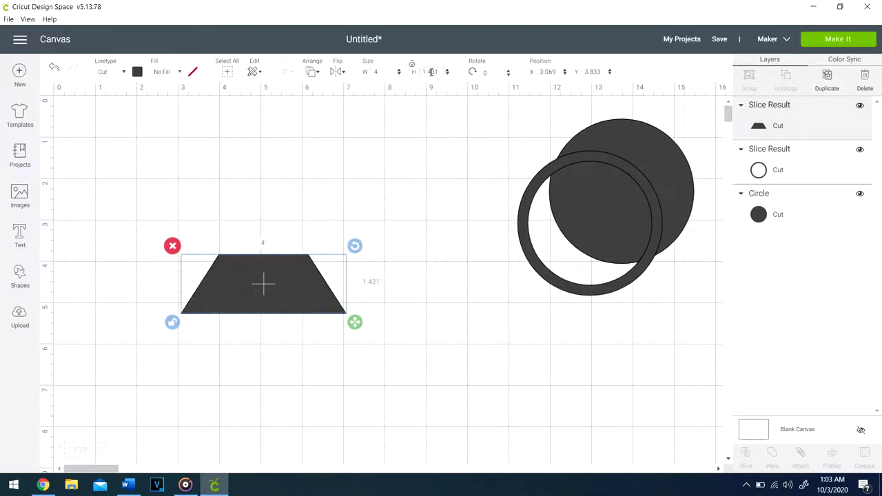
pyautogui.click(430, 71)
pyautogui.write('2')
pyautogui.press('Return')
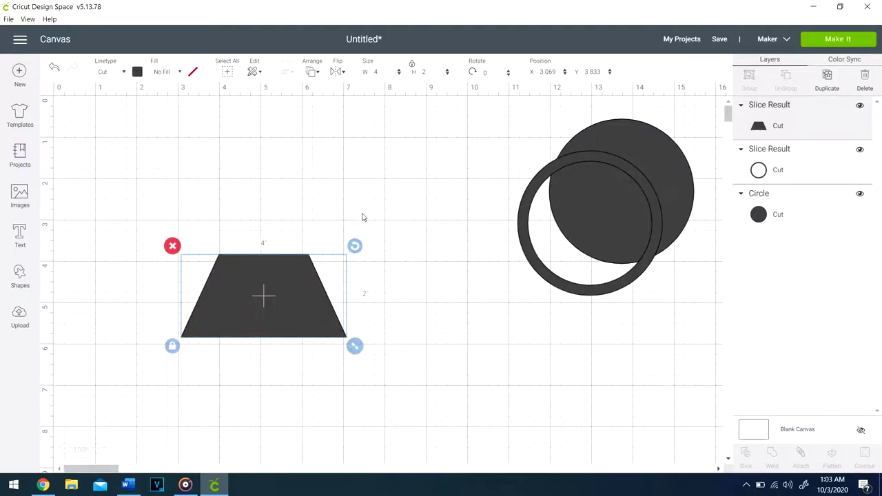
pyautogui.moveTo(290, 275); pyautogui.dragTo(545, 350)
pyautogui.rightClick(311, 201)
# Duplicate the trapezoid and add two new circles to the canvas.
pyautogui.click(339, 147)
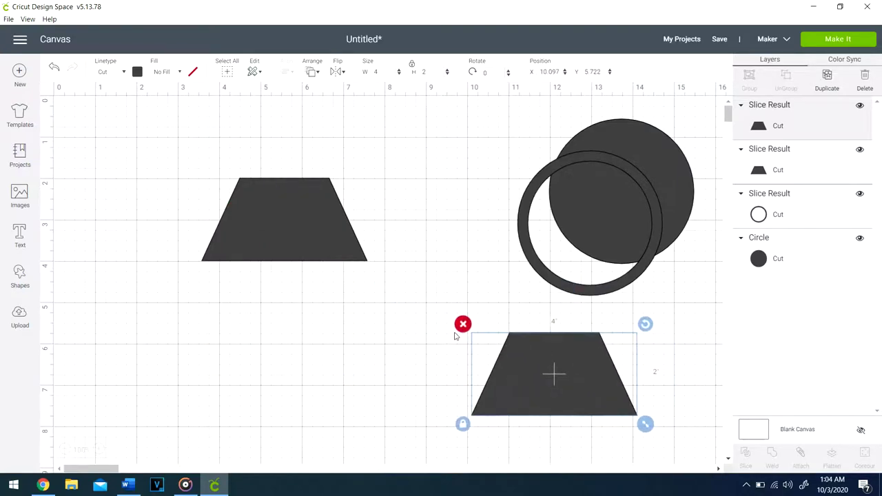
pyautogui.moveTo(319, 256); pyautogui.dragTo(427, 286)
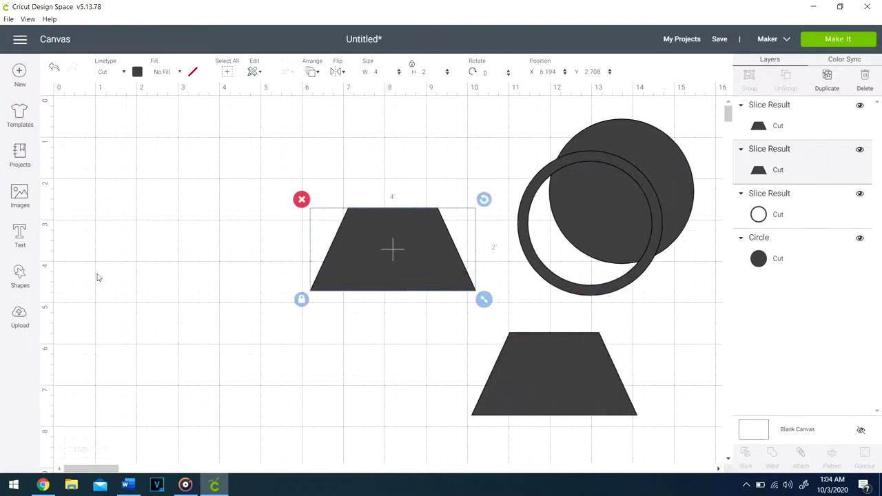
pyautogui.click(19, 280)
pyautogui.click(67, 238)
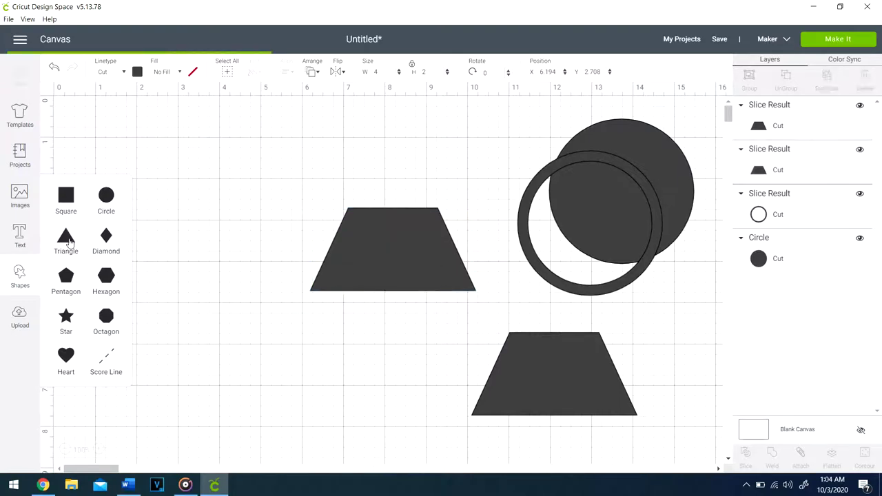
pyautogui.click(183, 241)
pyautogui.click(106, 195)
pyautogui.moveTo(258, 289); pyautogui.dragTo(204, 165)
# Resize one new circle to 2 inches wide and the other to 1 inch.
pyautogui.click(386, 71)
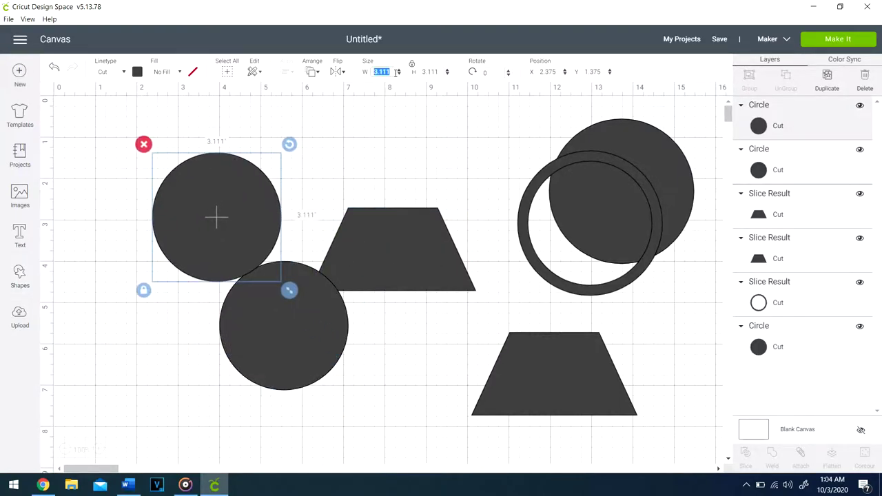
pyautogui.write('2')
pyautogui.press('Return')
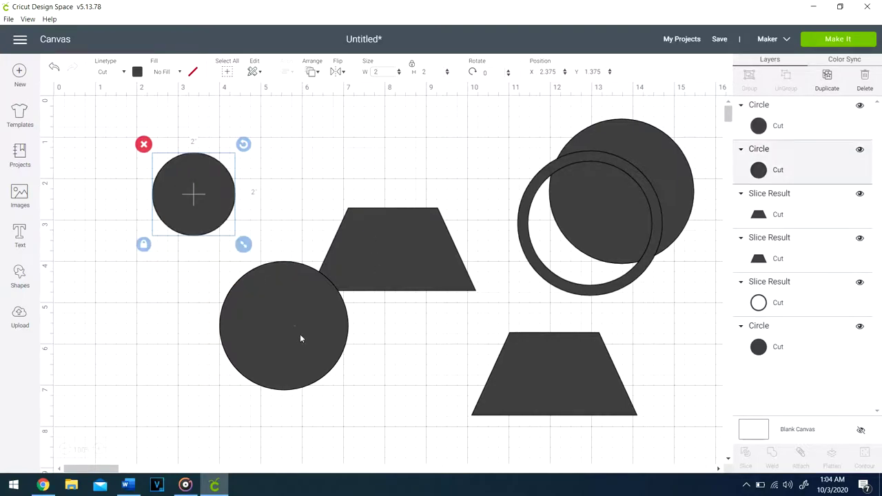
pyautogui.click(301, 338)
pyautogui.click(383, 72)
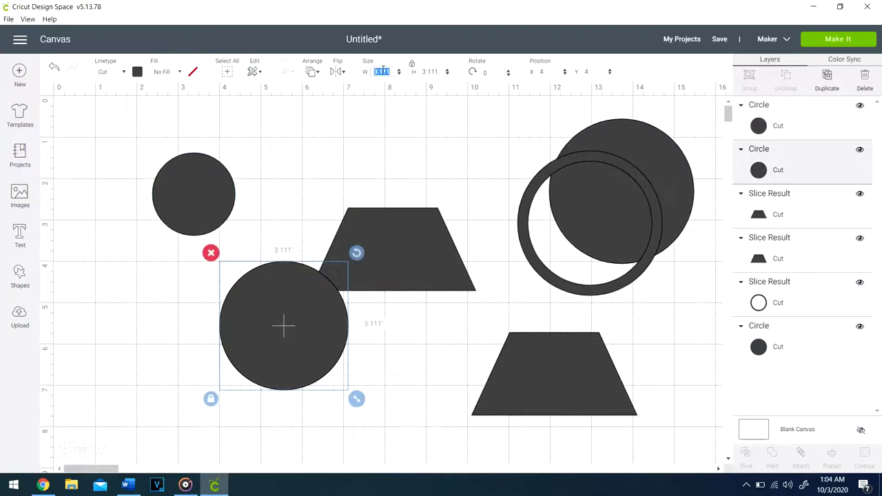
pyautogui.write('1')
pyautogui.press('Return')
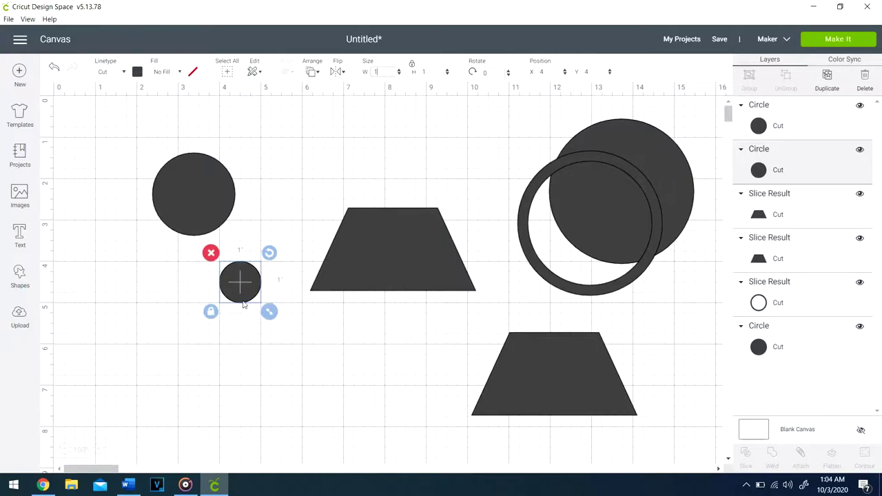
# Center the 1-inch circle on the 2-inch circle and slice them.
pyautogui.keyDown('shift'); pyautogui.click(213, 217); pyautogui.keyUp('shift')
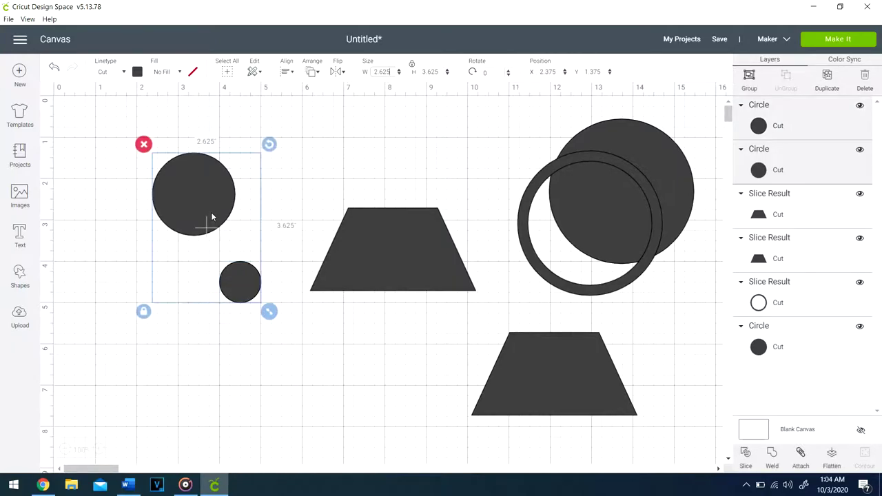
pyautogui.click(287, 71)
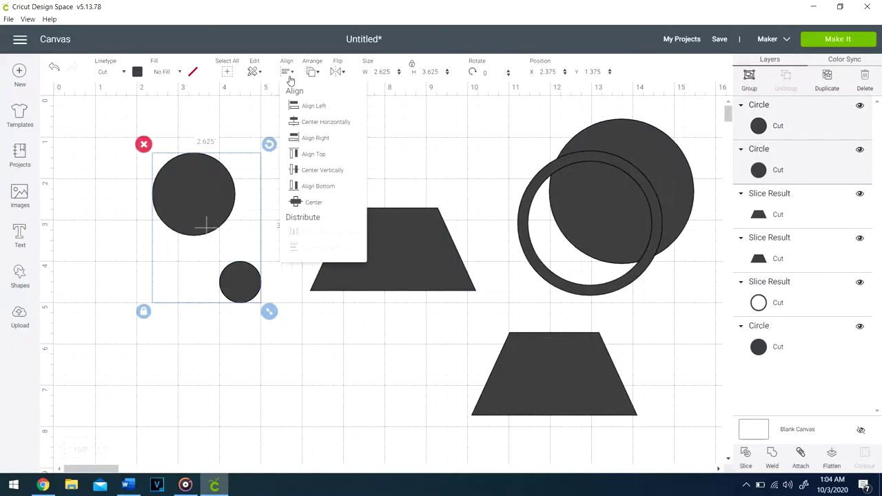
pyautogui.click(307, 204)
pyautogui.rightClick(236, 205)
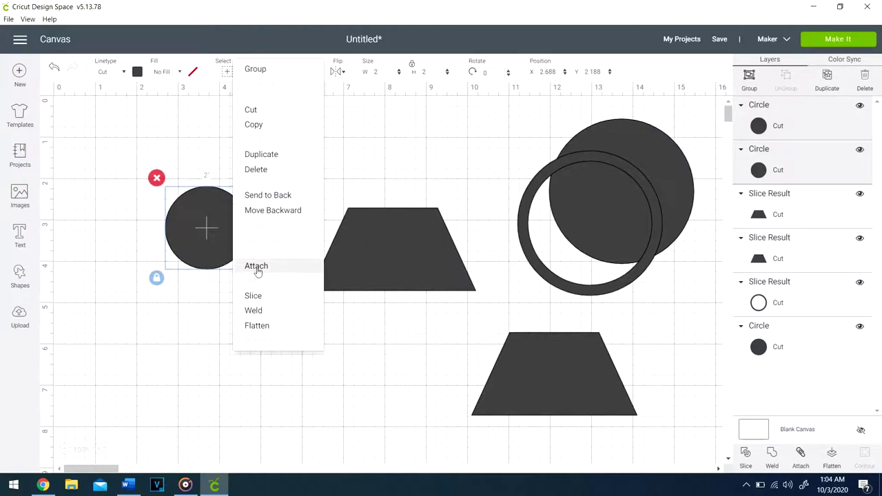
pyautogui.click(253, 296)
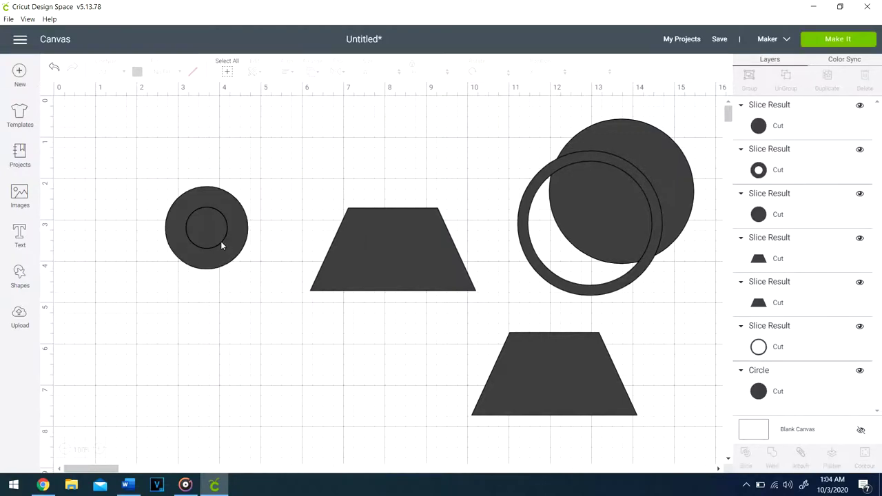
# Delete both small leftover circle pieces and move the 2-inch ring back up.
pyautogui.moveTo(220, 245); pyautogui.dragTo(213, 321)
pyautogui.click(171, 278)
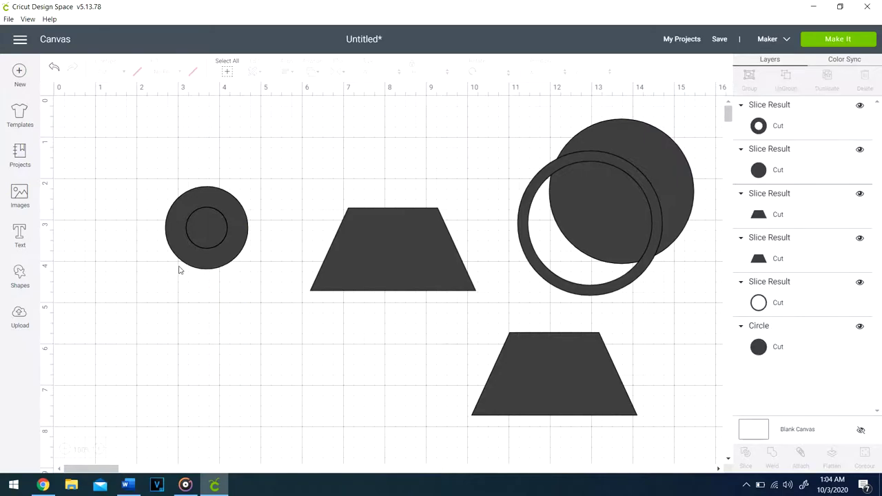
pyautogui.click(200, 232)
pyautogui.moveTo(184, 223); pyautogui.dragTo(179, 301)
pyautogui.click(205, 227)
pyautogui.click(178, 199)
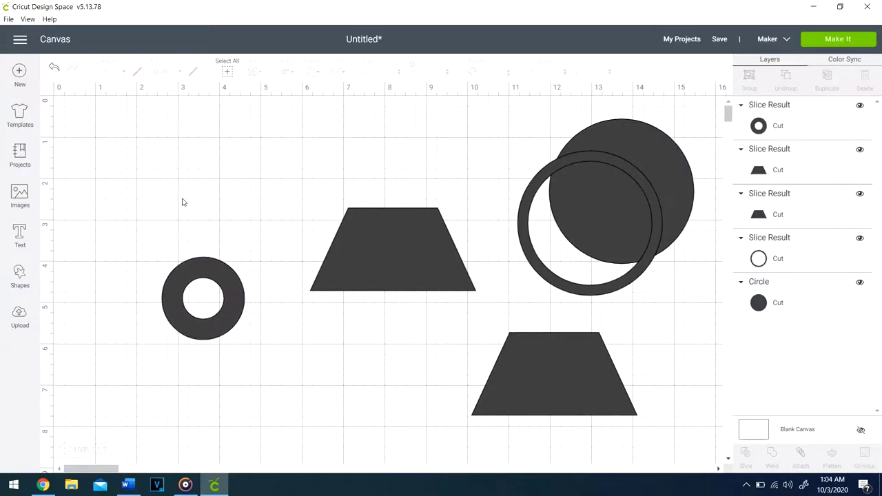
pyautogui.moveTo(207, 271); pyautogui.dragTo(212, 185)
# Shift the trapezoids aside and place the 2-inch ring at position X 0, Y 0.
pyautogui.moveTo(401, 236); pyautogui.dragTo(402, 304)
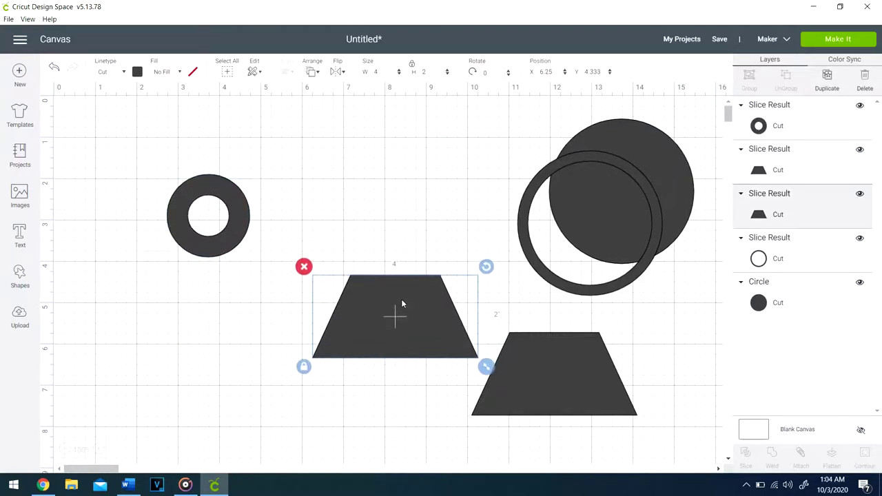
pyautogui.moveTo(533, 349); pyautogui.dragTo(558, 350)
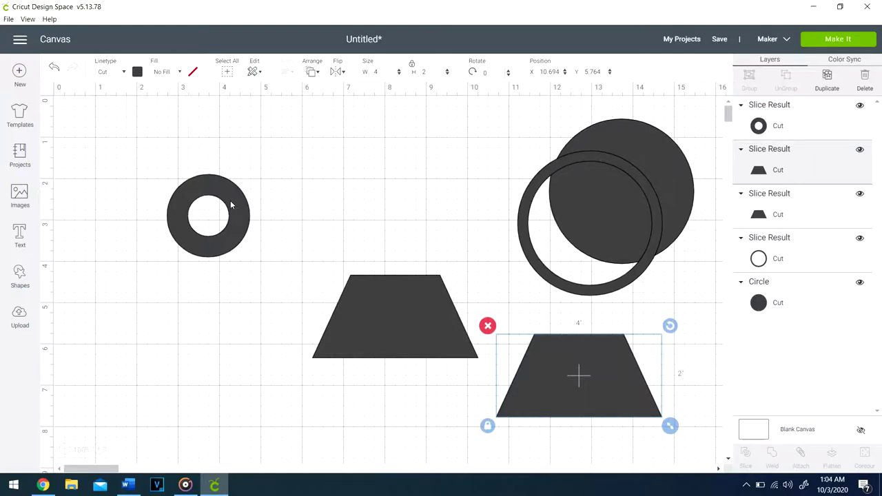
pyautogui.click(231, 205)
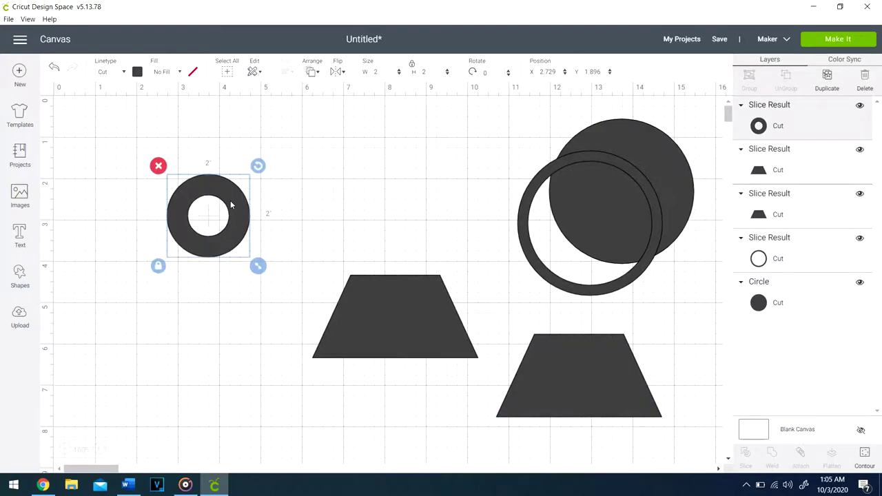
pyautogui.moveTo(232, 205); pyautogui.dragTo(219, 154)
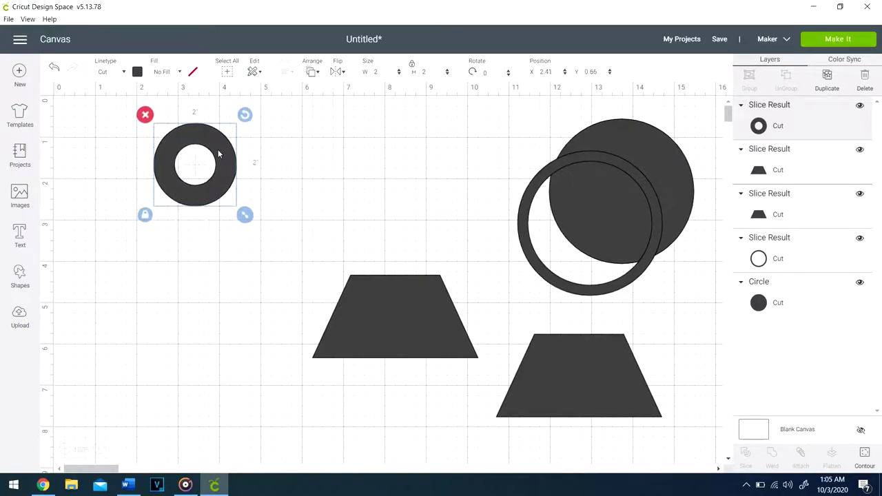
pyautogui.click(544, 72)
pyautogui.write('0')
pyautogui.press('Return')
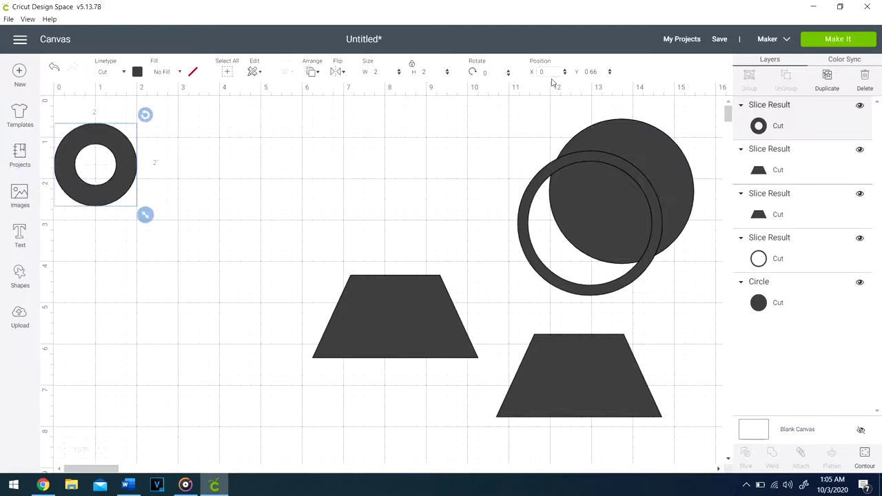
pyautogui.click(593, 71)
pyautogui.write('0')
pyautogui.press('Return')
# Position the trapezoid at X 0, Y 1.75 and add the ring to the selection.
pyautogui.click(422, 316)
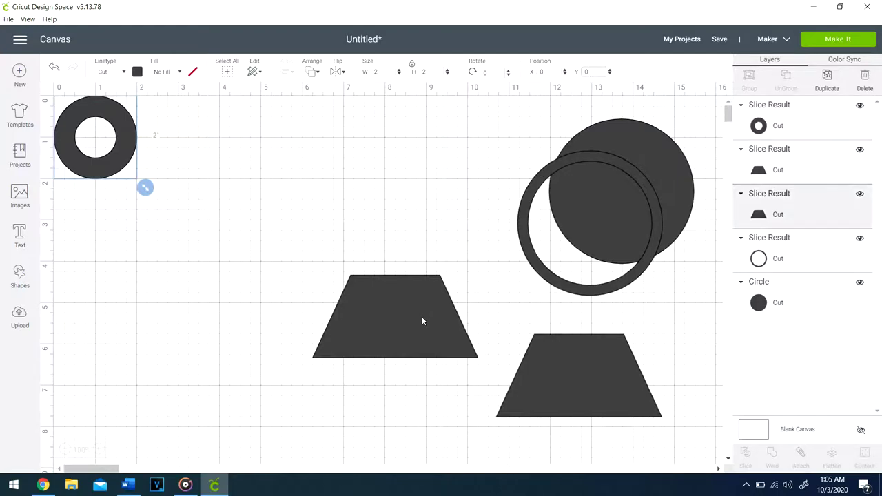
pyautogui.click(546, 72)
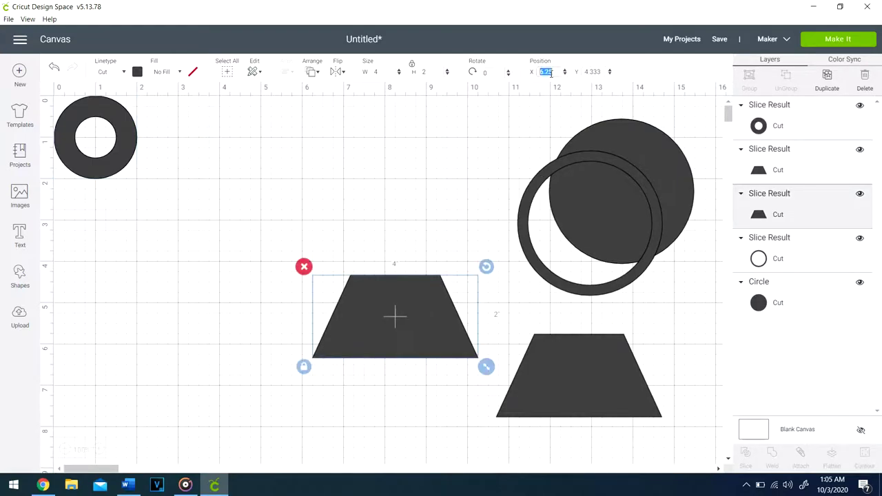
pyautogui.write('0')
pyautogui.press('Return')
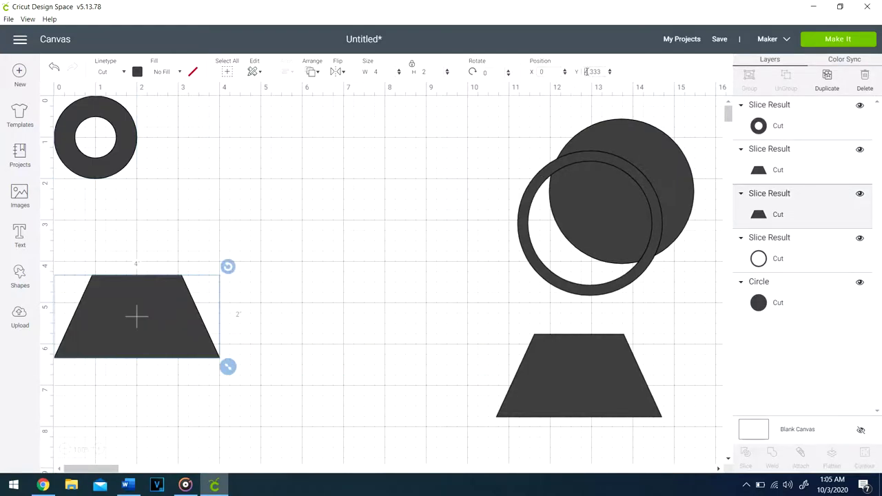
pyautogui.click(589, 72)
pyautogui.write('1.75')
pyautogui.press('Return')
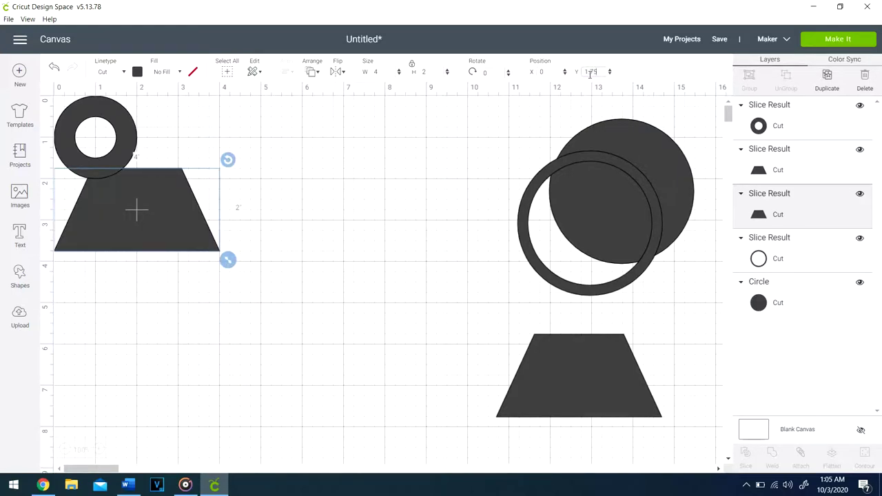
pyautogui.keyDown('shift'); pyautogui.click(138, 137); pyautogui.keyUp('shift')
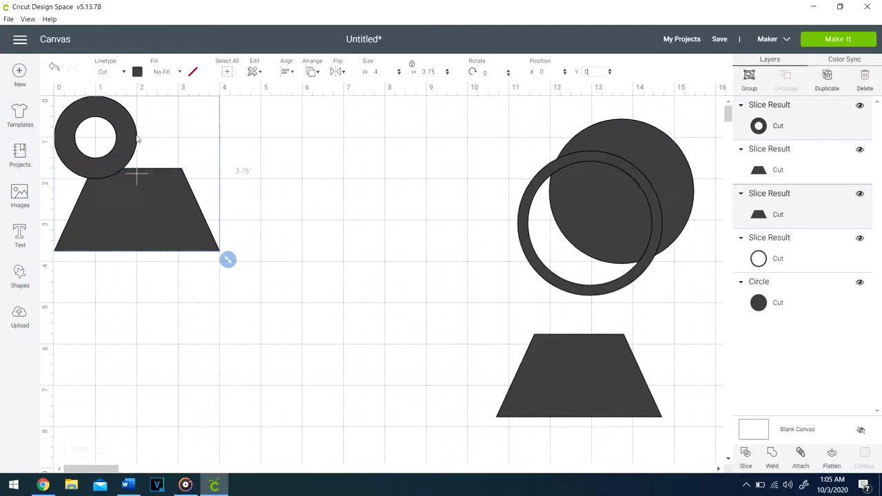
# Align the 2-inch ring and trapezoid with Center Horizontally.
pyautogui.click(288, 72)
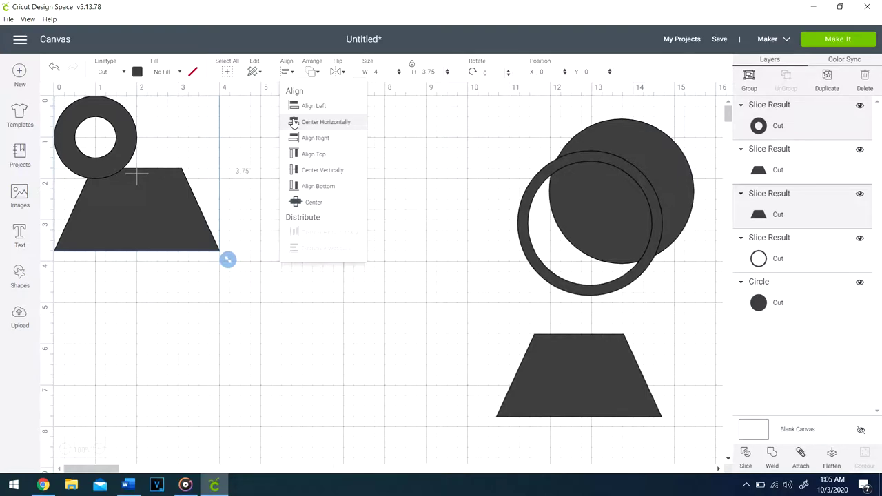
pyautogui.click(294, 122)
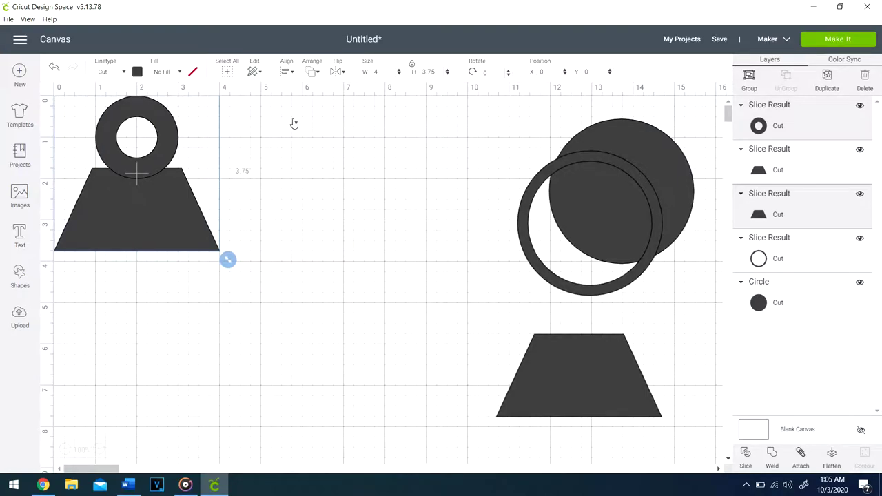
pyautogui.rightClick(191, 180)
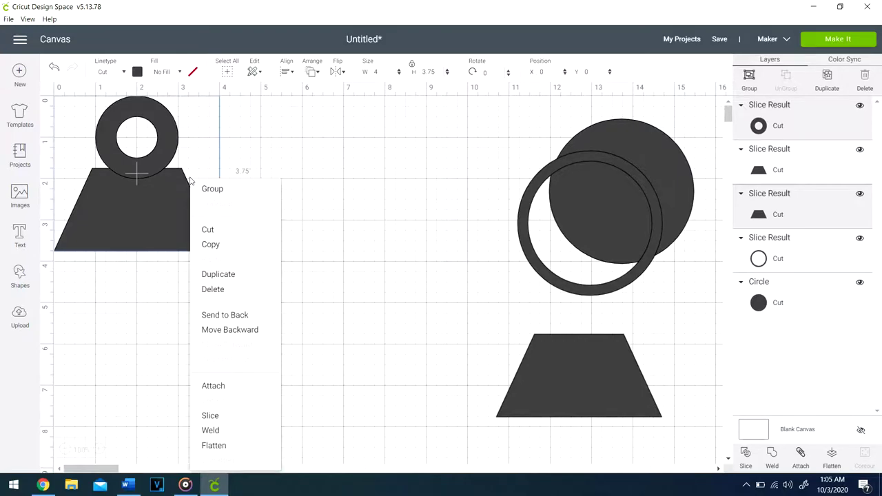
# Weld the ring and trapezoid into one keyhole shape and duplicate it.
pyautogui.click(251, 437)
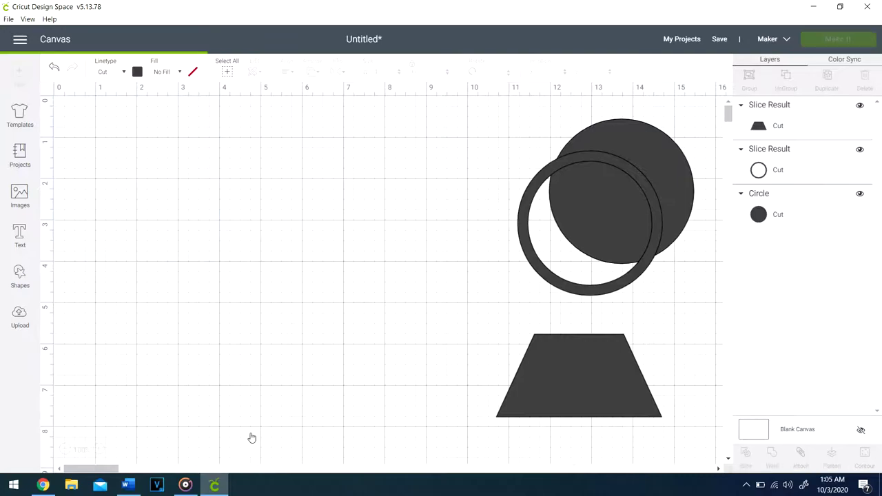
pyautogui.moveTo(135, 158); pyautogui.dragTo(297, 223)
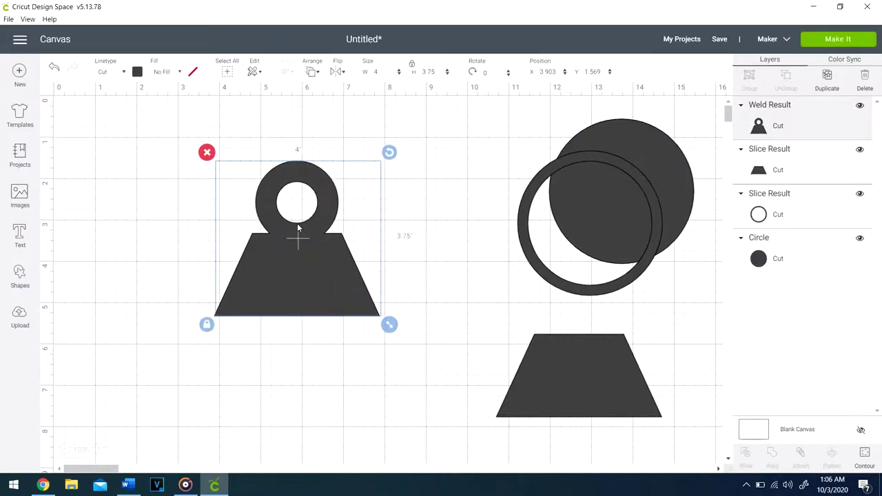
pyautogui.rightClick(297, 223)
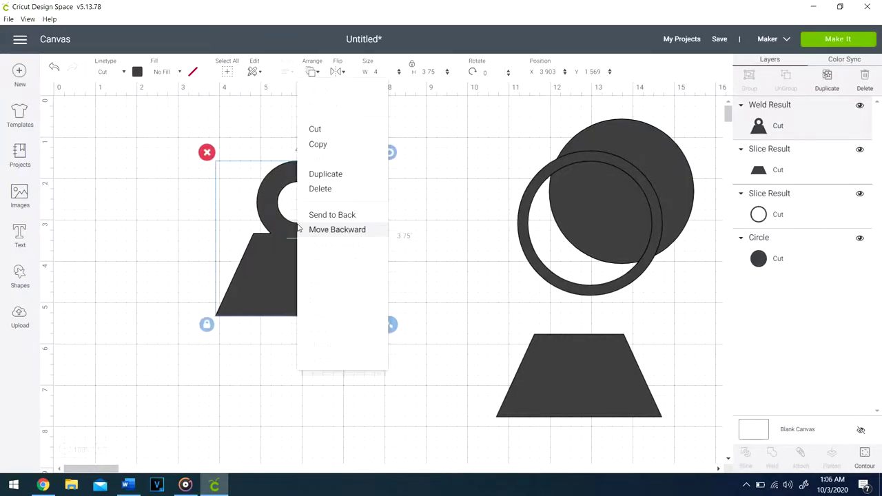
pyautogui.click(323, 174)
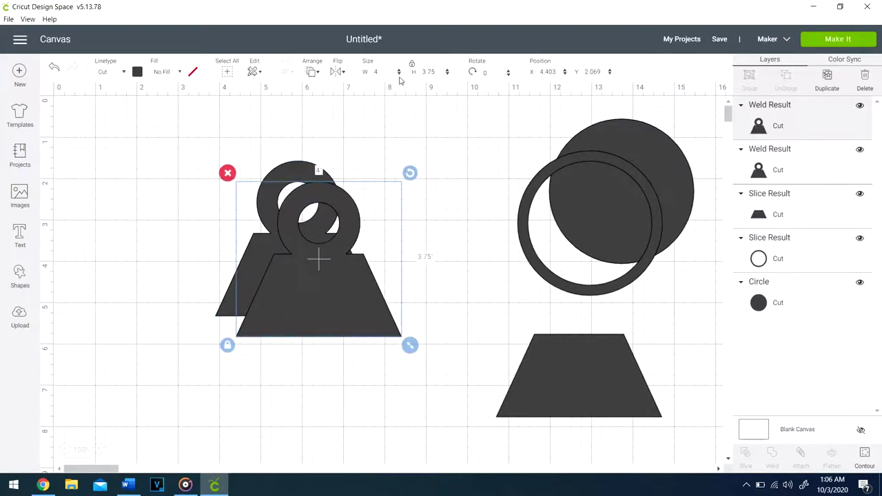
# Shrink both keyhole copies to 1 inch wide.
pyautogui.write('1')
pyautogui.press('Return')
pyautogui.click(320, 227)
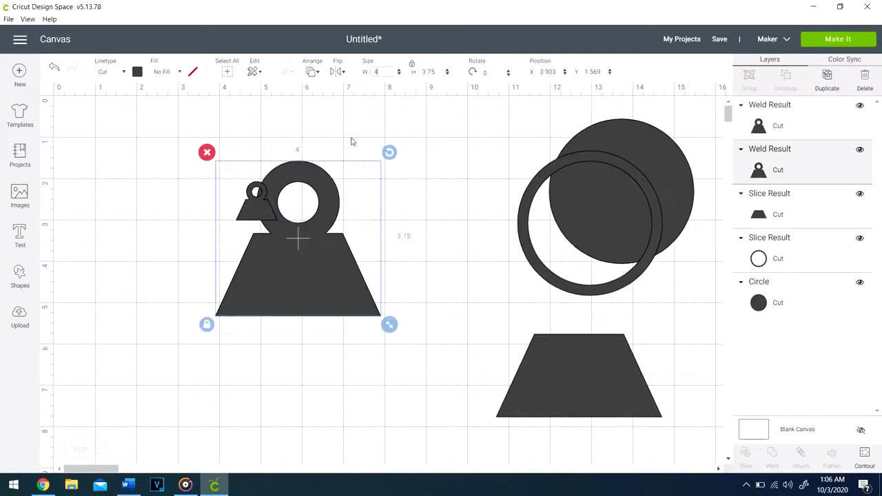
pyautogui.write('1')
pyautogui.press('Return')
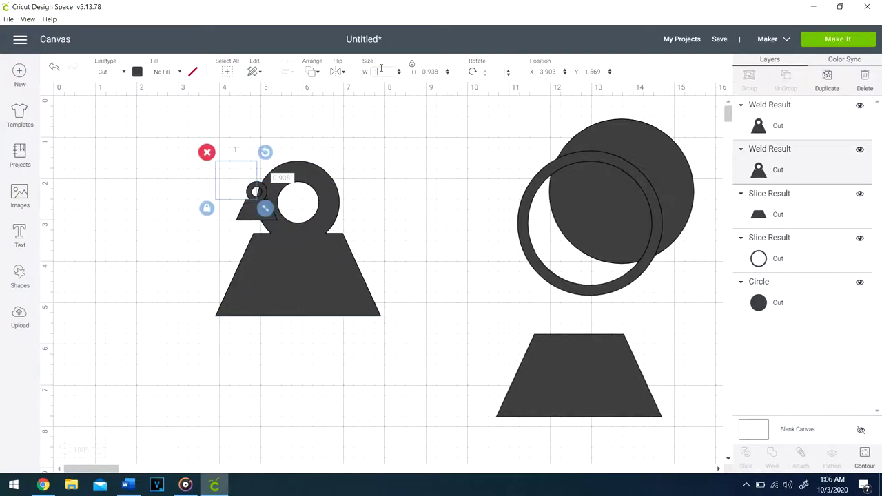
# Spread the two small keyholes apart, one right and one toward the top-left.
pyautogui.click(265, 213)
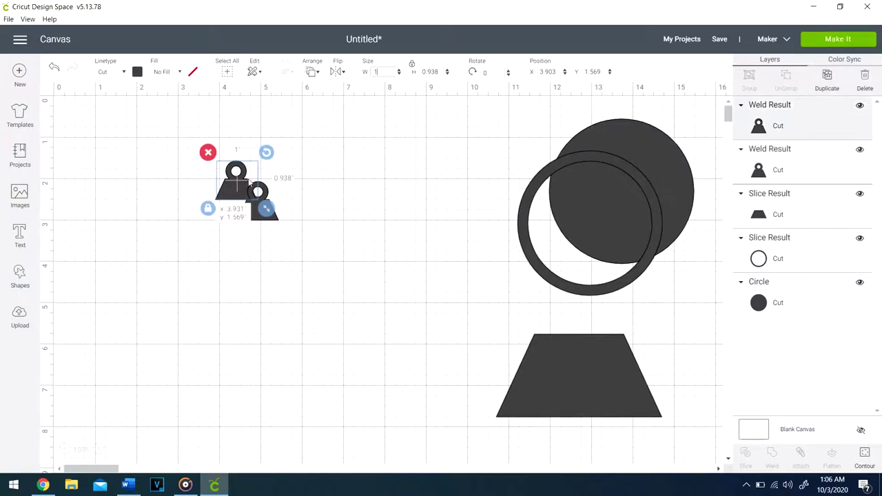
pyautogui.moveTo(266, 212); pyautogui.dragTo(452, 175)
pyautogui.click(248, 185)
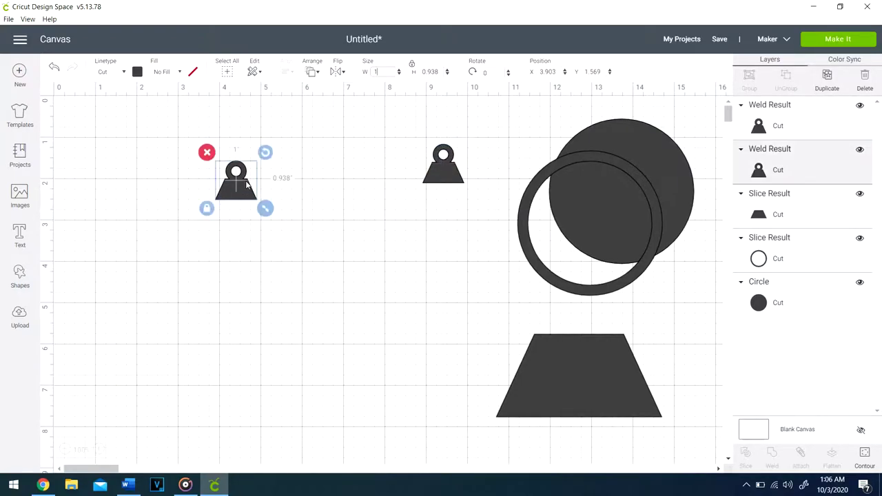
pyautogui.moveTo(248, 184); pyautogui.dragTo(224, 172)
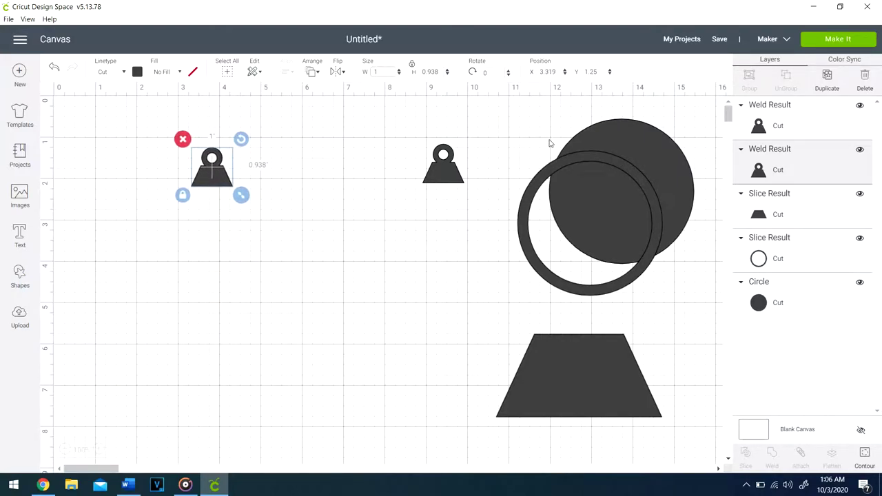
# Move the 3.5-inch ring off the solid circle and place the small hanger at X 0, Y 0.
pyautogui.click(513, 219)
pyautogui.moveTo(513, 219); pyautogui.dragTo(308, 243)
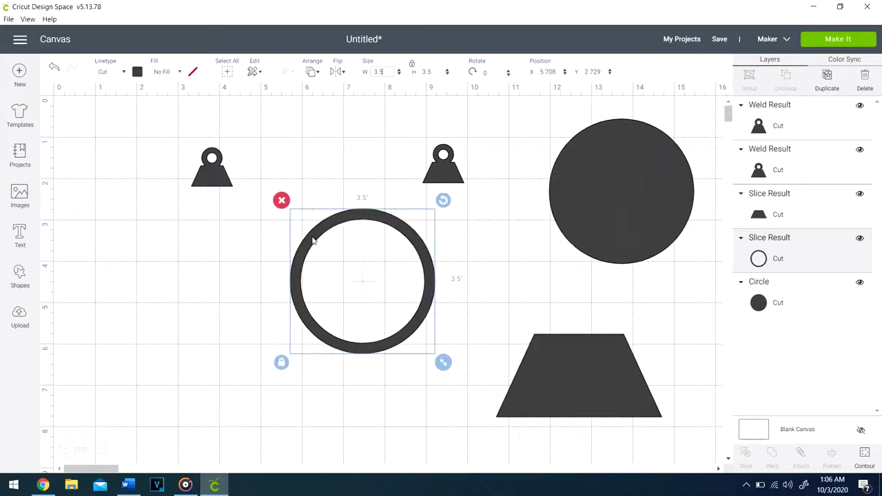
pyautogui.click(213, 173)
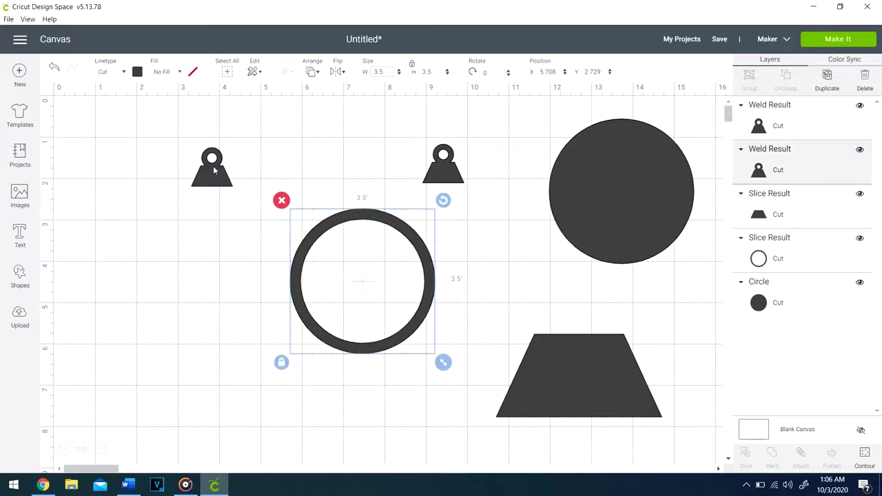
pyautogui.doubleClick(550, 72)
pyautogui.write('0')
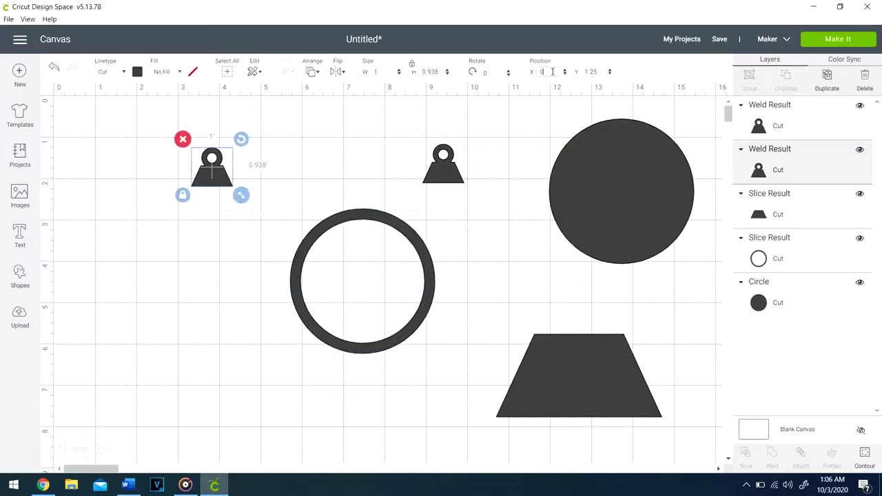
pyautogui.press('Return')
pyautogui.doubleClick(591, 72)
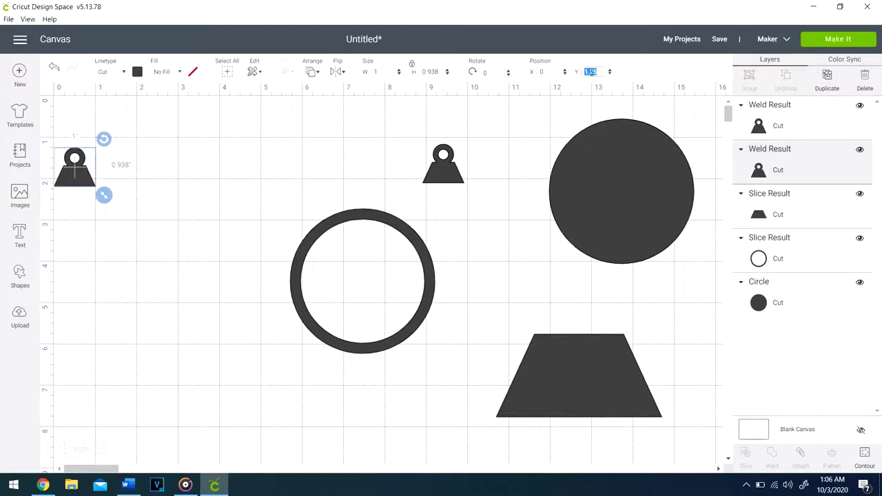
pyautogui.write('0')
pyautogui.press('Return')
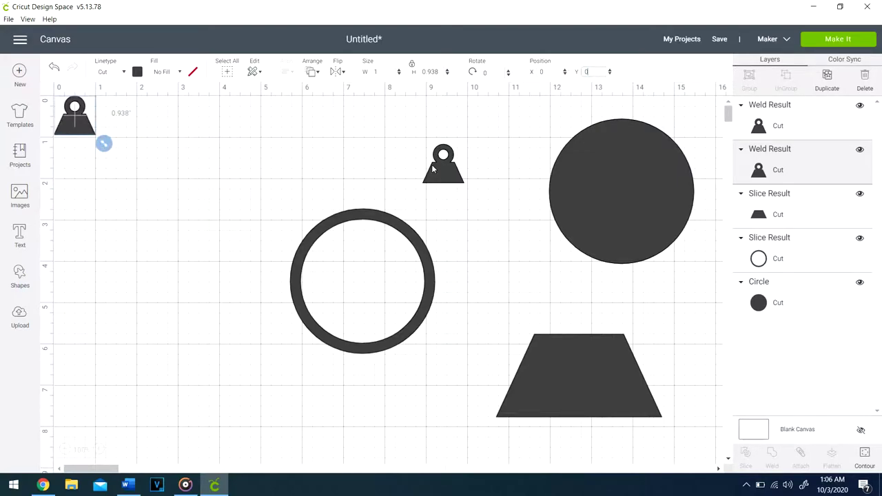
# Position the 3.5-inch ring at X 0, Y 0.8.
pyautogui.click(388, 220)
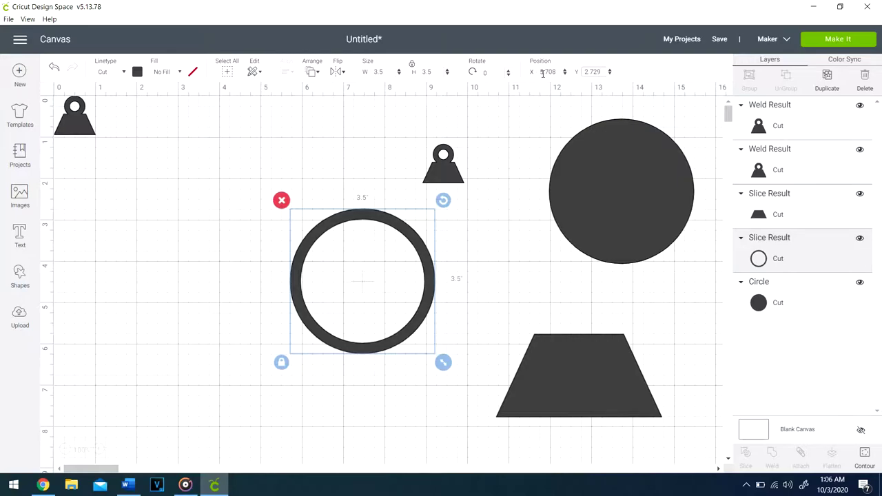
pyautogui.click(543, 71)
pyautogui.write('0')
pyautogui.press('Return')
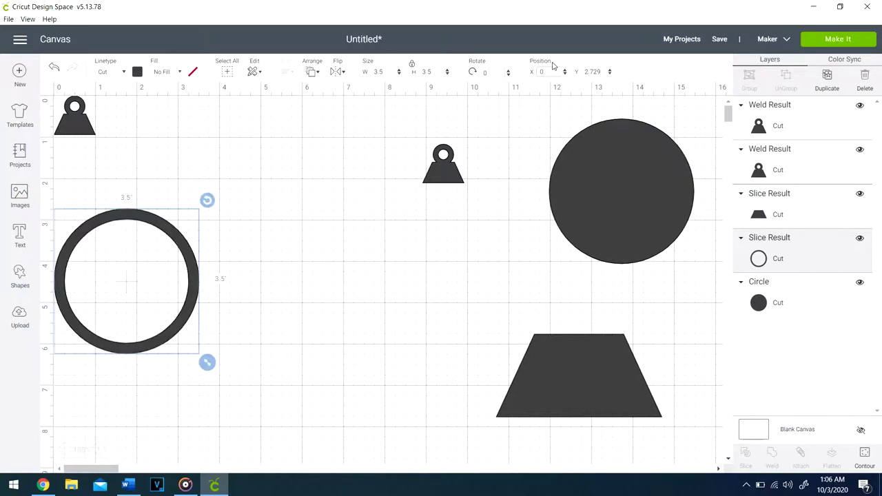
pyautogui.click(597, 72)
pyautogui.press('BackSpace')
pyautogui.write('.8')
pyautogui.press('Return')
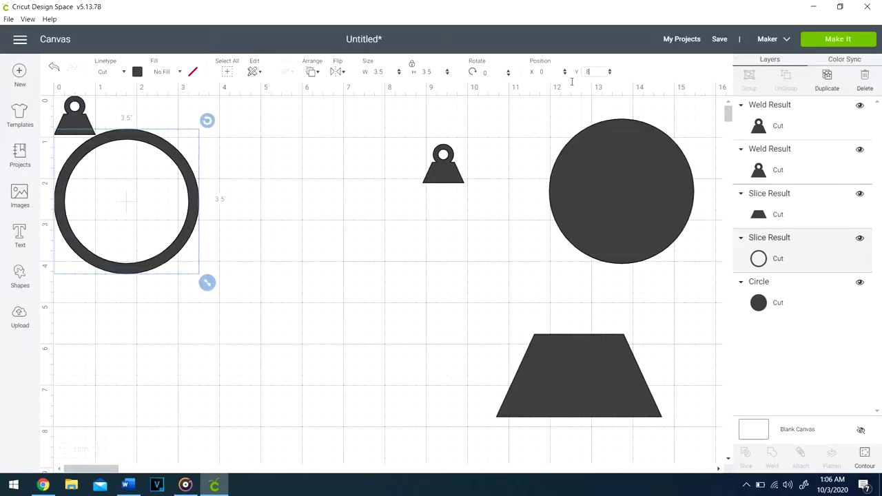
# Centre the hanger horizontally on the 3.5-inch ring, weld them, and move the ornament toward canvas centre.
pyautogui.keyDown('shift'); pyautogui.click(79, 127); pyautogui.keyUp('shift')
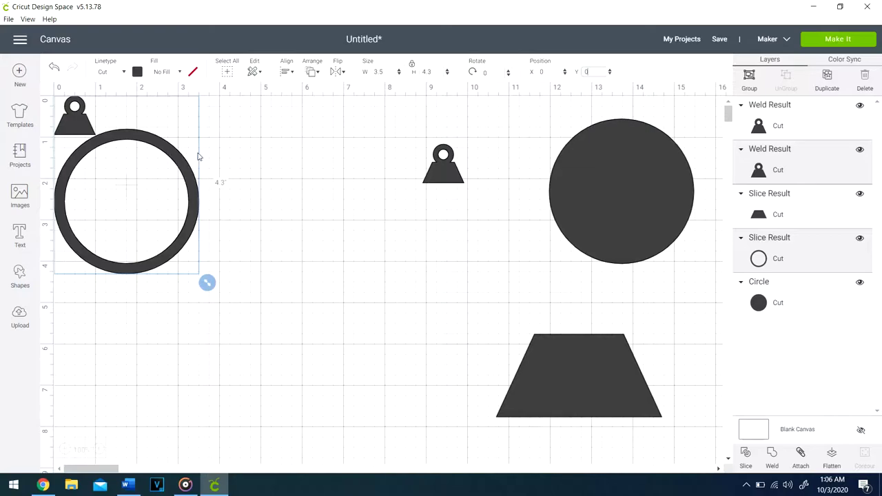
pyautogui.click(292, 73)
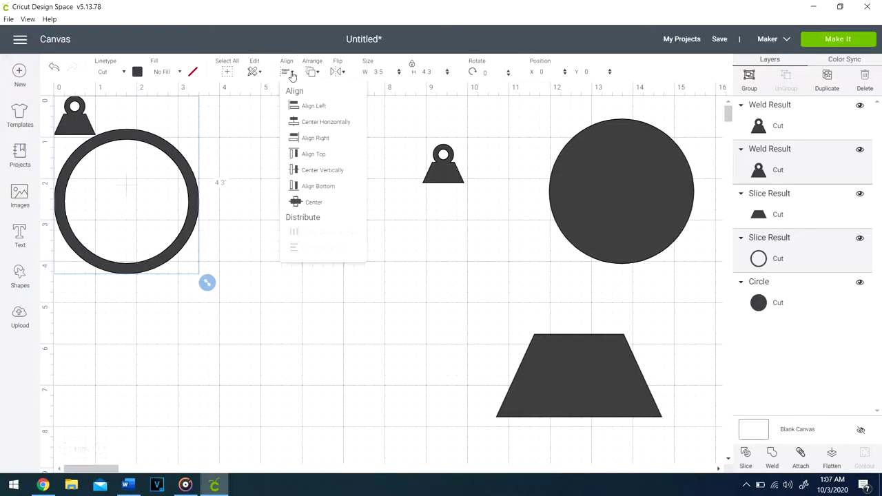
pyautogui.click(310, 127)
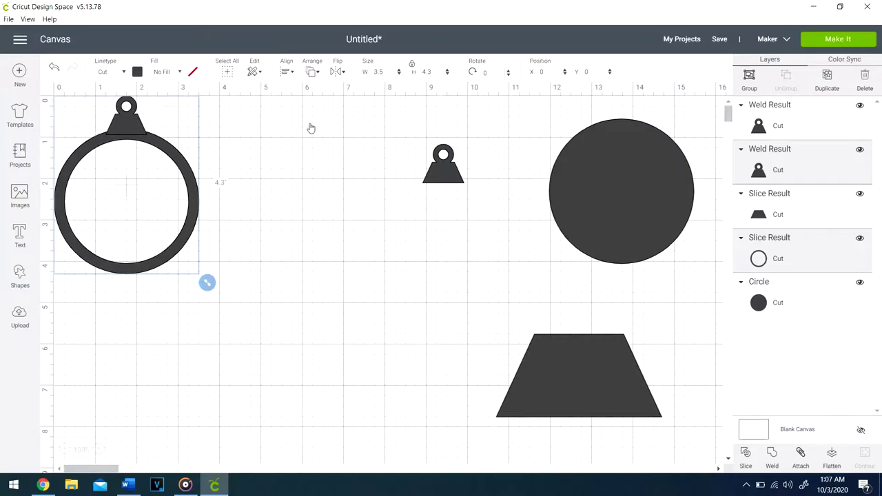
pyautogui.rightClick(184, 159)
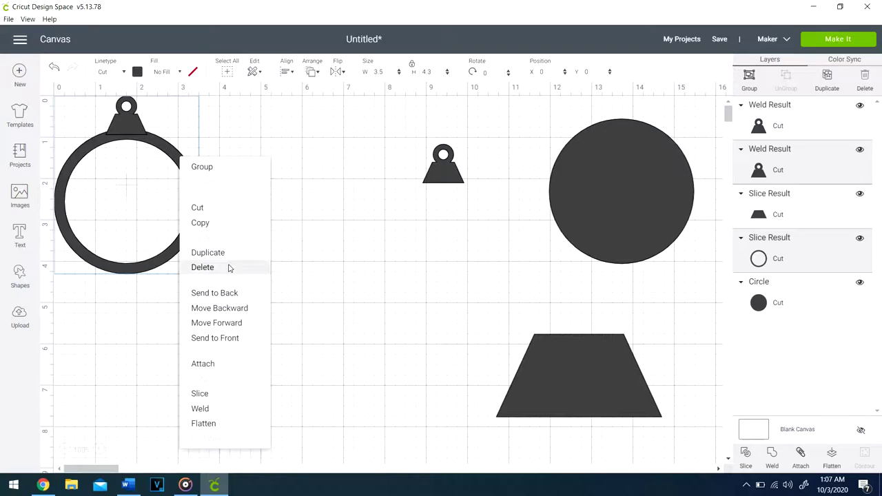
pyautogui.click(227, 408)
pyautogui.click(227, 410)
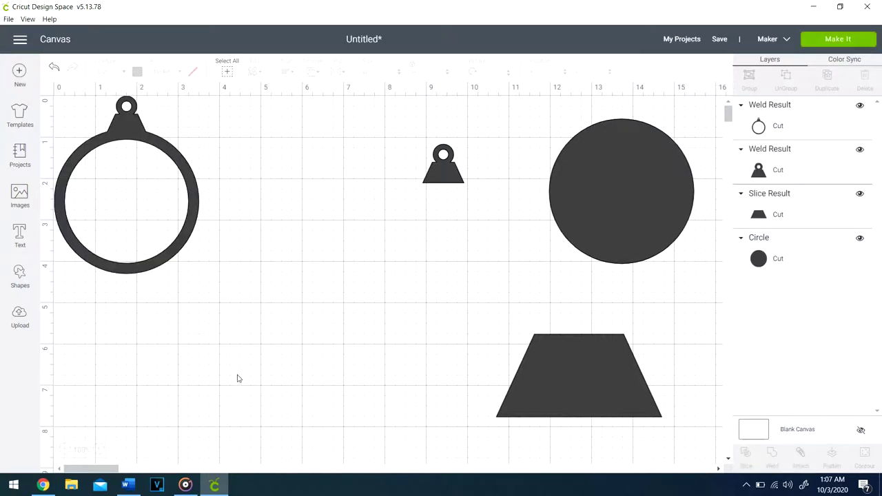
pyautogui.moveTo(186, 167); pyautogui.dragTo(315, 299)
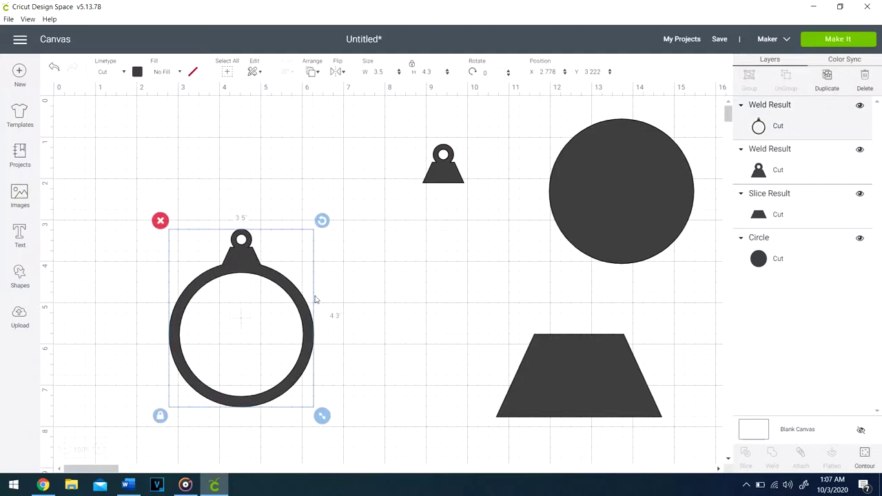
# Move the spare hanger to position X 0, Y 0.
pyautogui.click(443, 161)
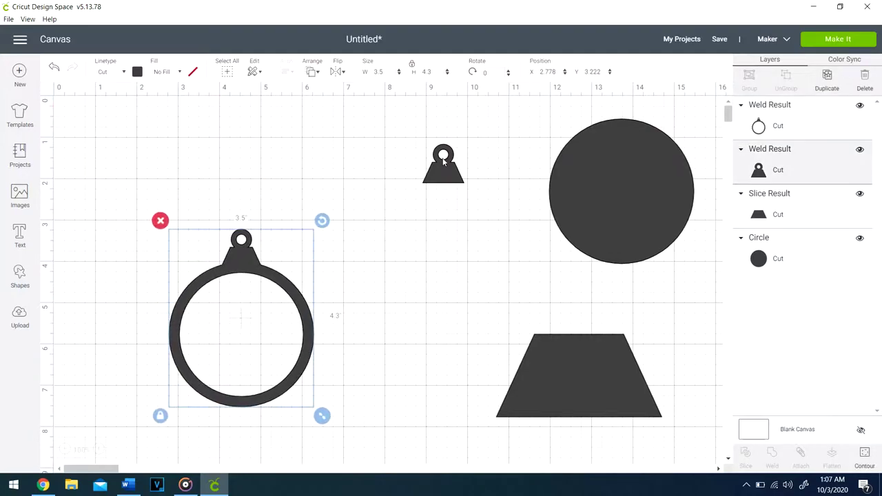
pyautogui.click(549, 71)
pyautogui.write('0')
pyautogui.press('Return')
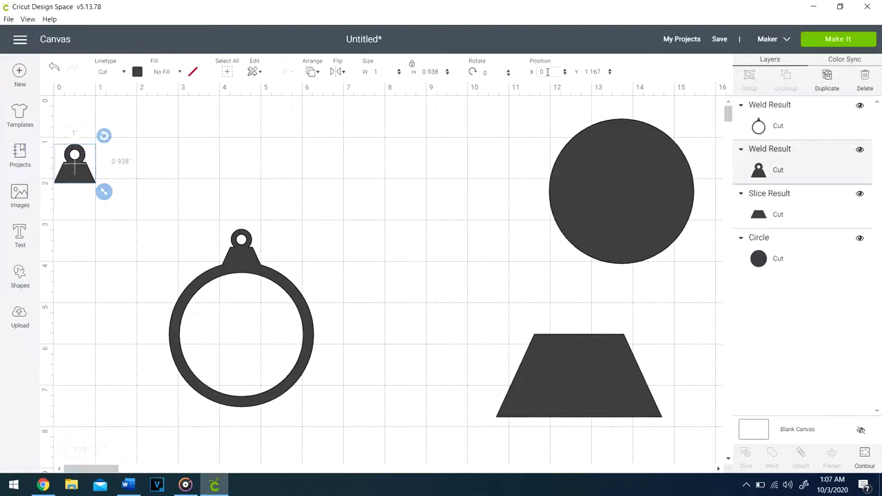
pyautogui.click(592, 71)
pyautogui.write('0')
pyautogui.press('Return')
# Set the solid circle's X position to 0 and update its Y position.
pyautogui.click(628, 152)
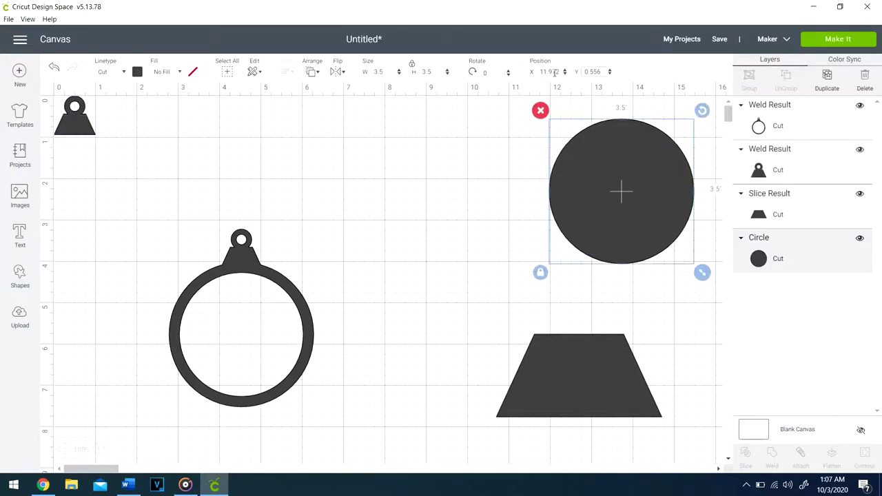
pyautogui.click(551, 72)
pyautogui.write('0')
pyautogui.press('Return')
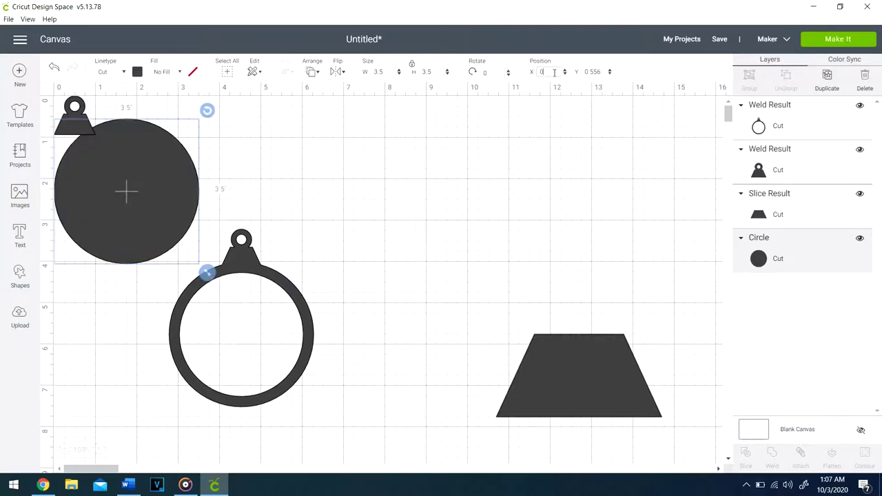
pyautogui.click(595, 67)
pyautogui.press('BackSpace')
pyautogui.press('Return')
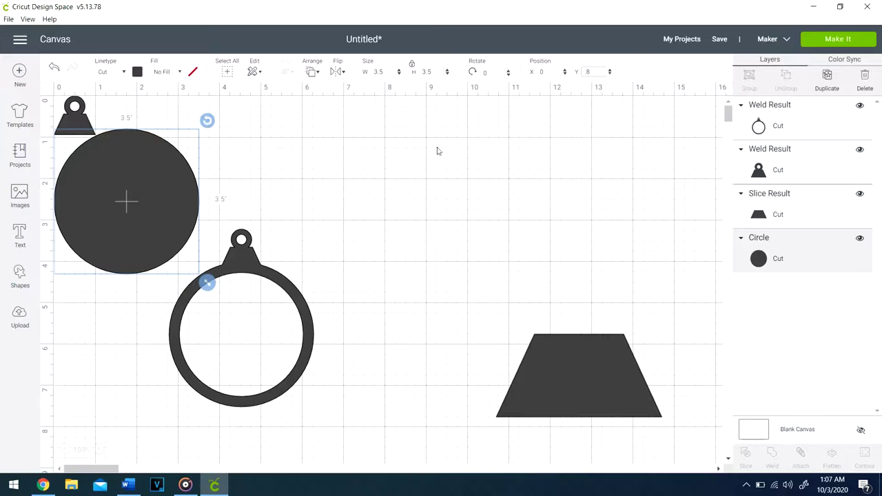
# Centre the hanger horizontally over the solid circle and weld them together.
pyautogui.keyDown('shift'); pyautogui.click(84, 118); pyautogui.keyUp('shift')
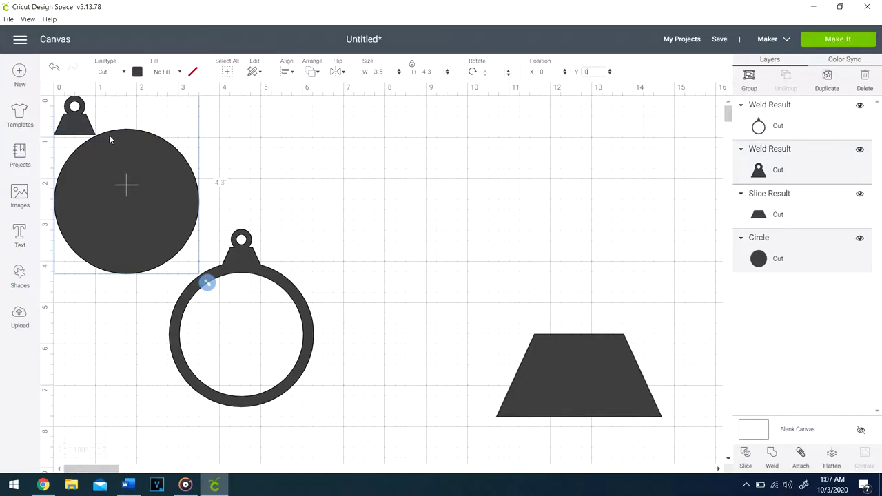
pyautogui.click(285, 72)
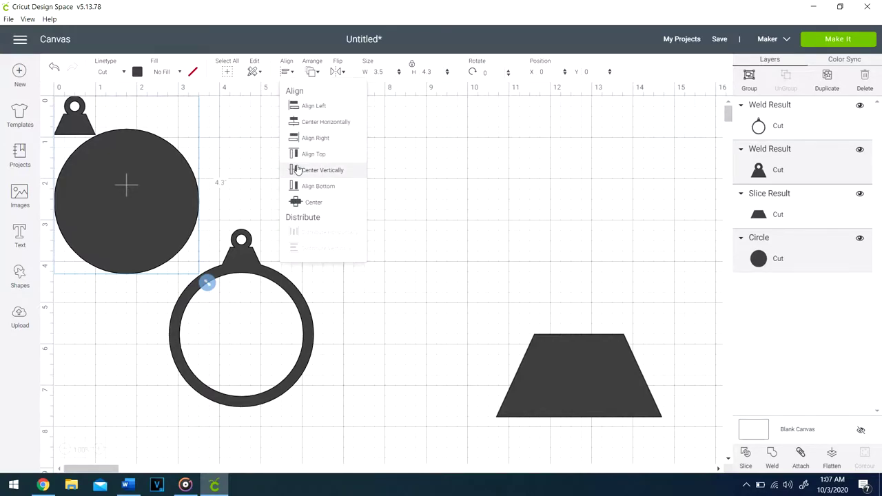
pyautogui.click(313, 121)
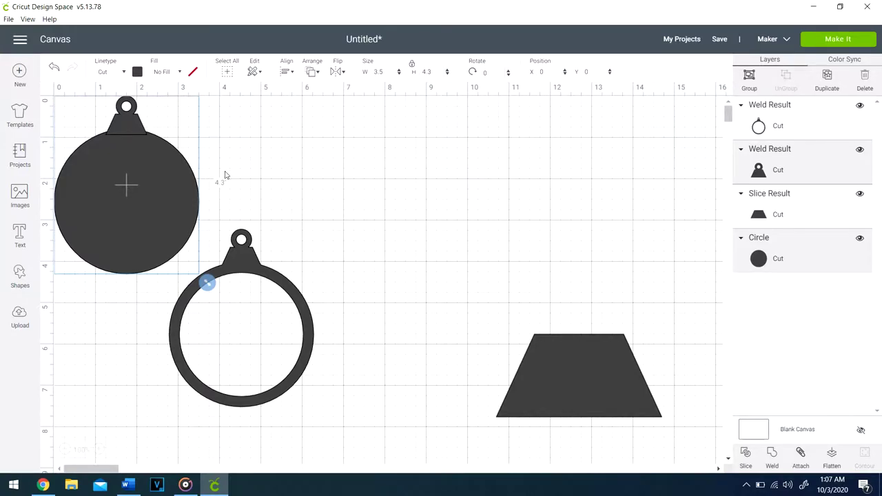
pyautogui.rightClick(170, 177)
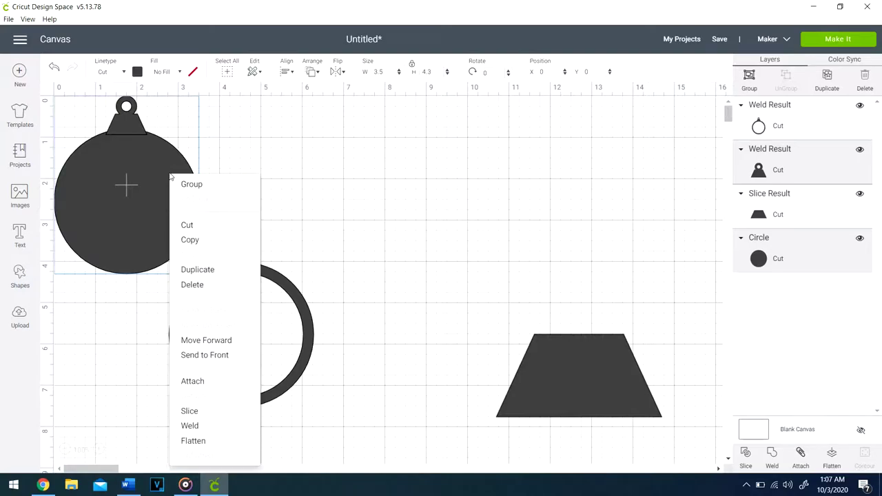
pyautogui.click(185, 425)
# Move the solid and ring ornaments to the right and the trapezoid toward the middle.
pyautogui.moveTo(191, 209); pyautogui.dragTo(326, 215)
pyautogui.moveTo(391, 196); pyautogui.dragTo(647, 186)
pyautogui.moveTo(240, 269); pyautogui.dragTo(597, 171)
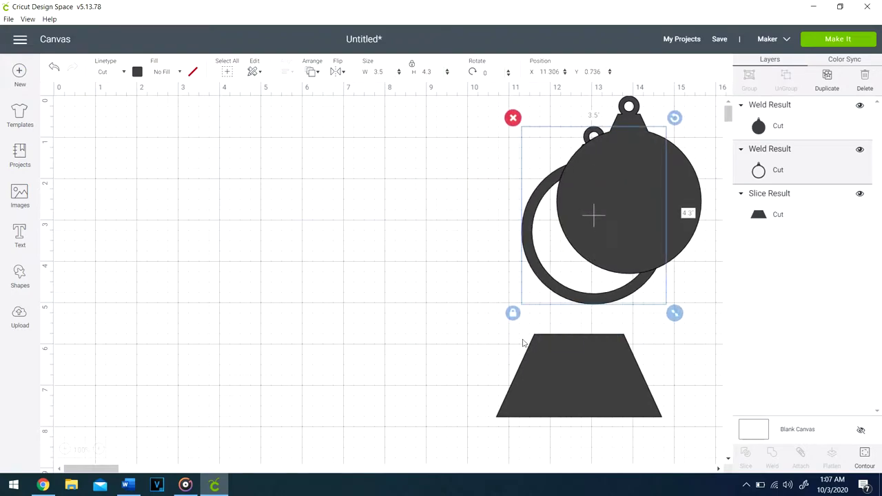
pyautogui.moveTo(547, 356); pyautogui.dragTo(308, 309)
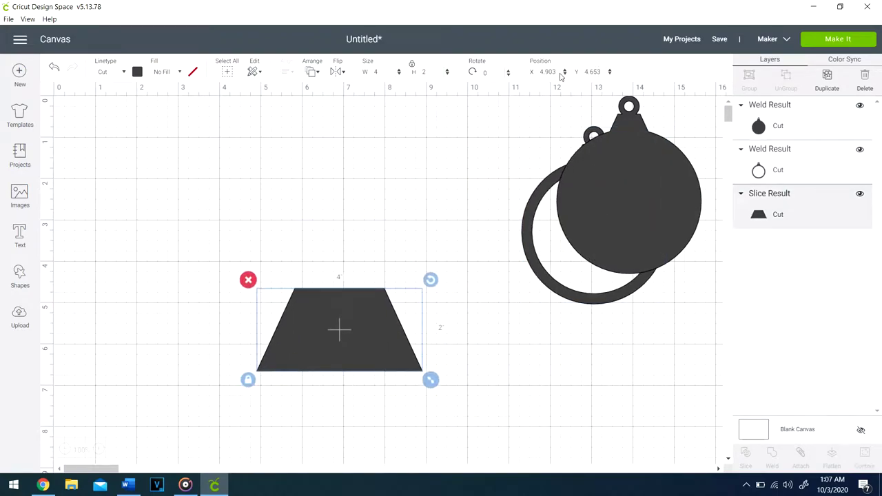
# Add a circle, resize it to 0.5 inch wide, and place it beside the trapezoid.
pyautogui.click(21, 275)
pyautogui.click(106, 196)
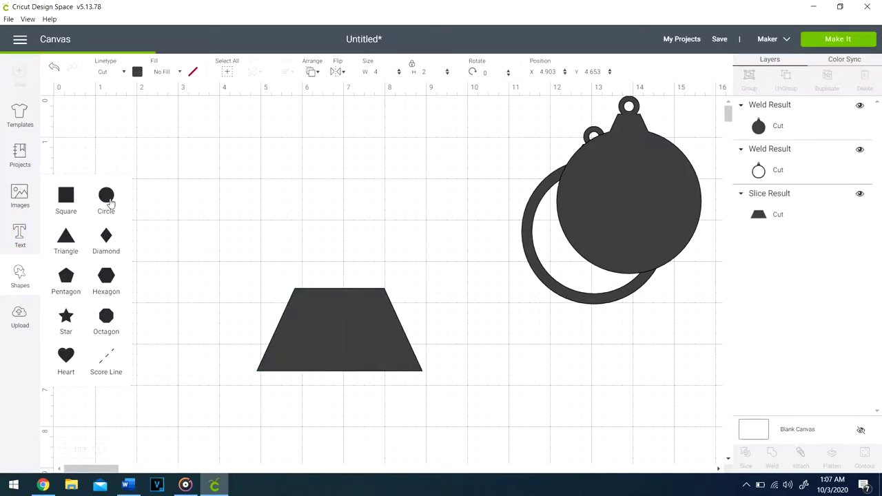
pyautogui.moveTo(290, 340); pyautogui.dragTo(293, 336)
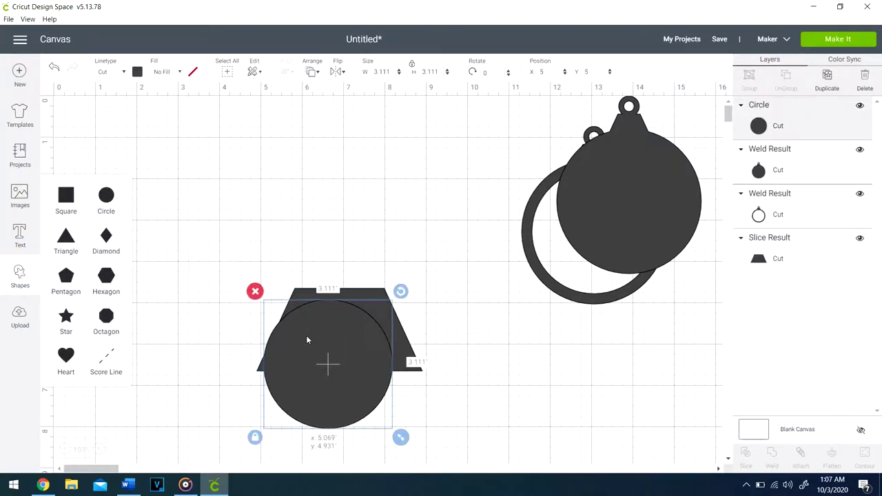
pyautogui.click(388, 72)
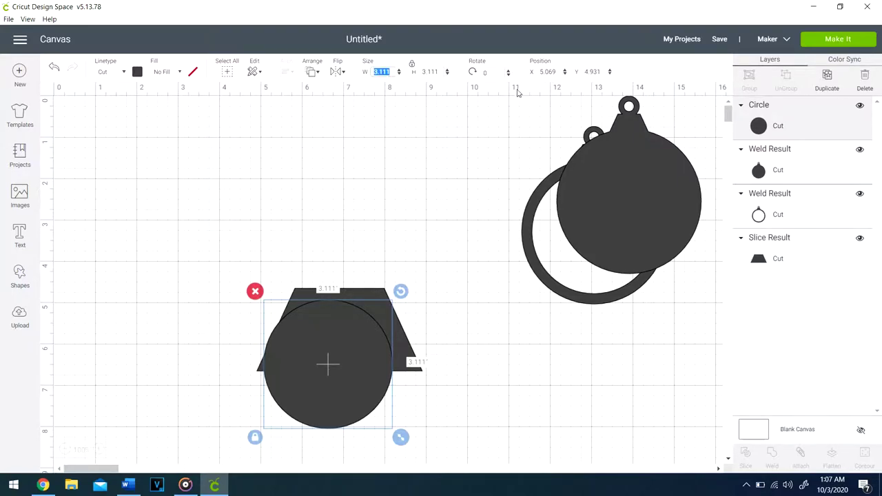
pyautogui.write('.5')
pyautogui.press('Return')
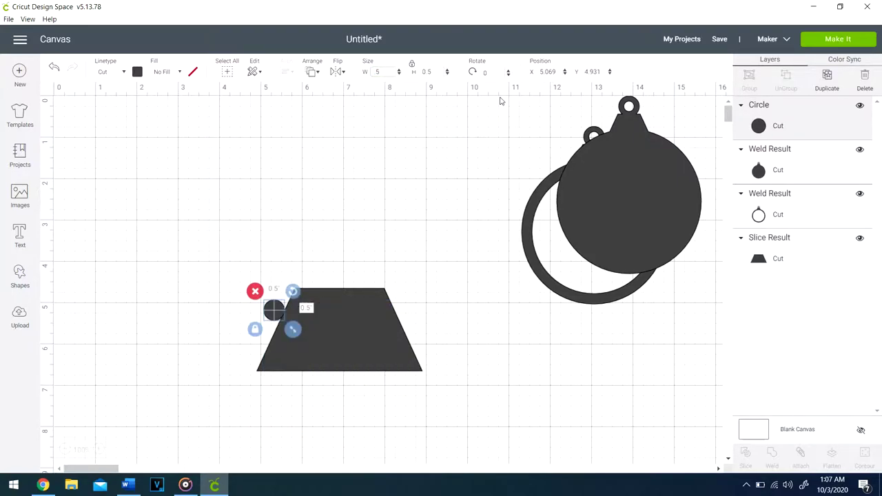
pyautogui.moveTo(277, 310); pyautogui.dragTo(211, 345)
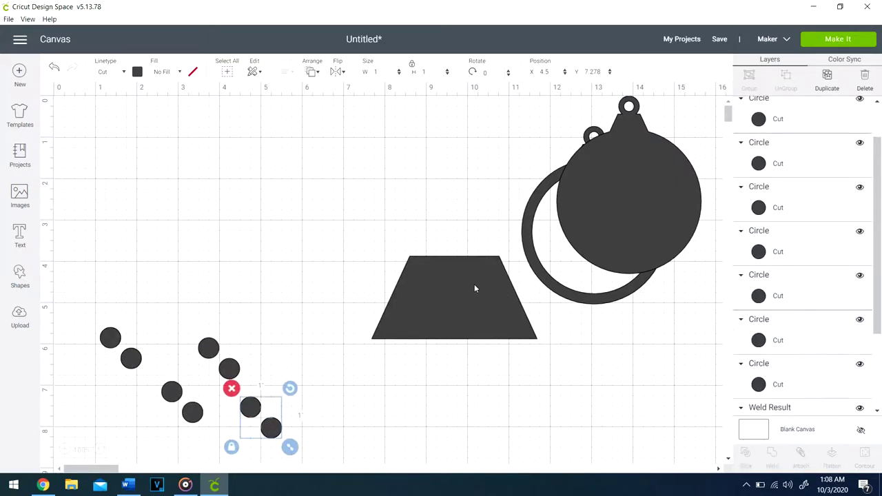
# Move the trapezoid to position X 0, Y 0 at the top-left corner.
pyautogui.click(474, 283)
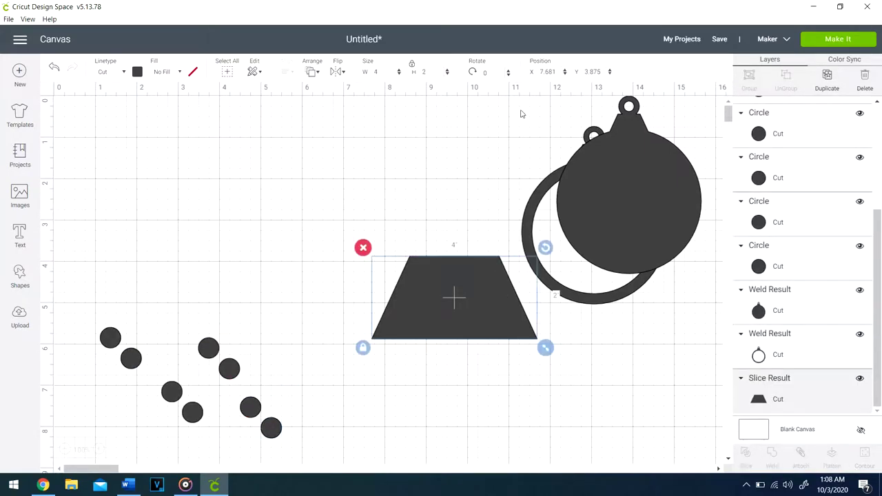
pyautogui.click(542, 73)
pyautogui.write('0')
pyautogui.press('Return')
pyautogui.click(591, 72)
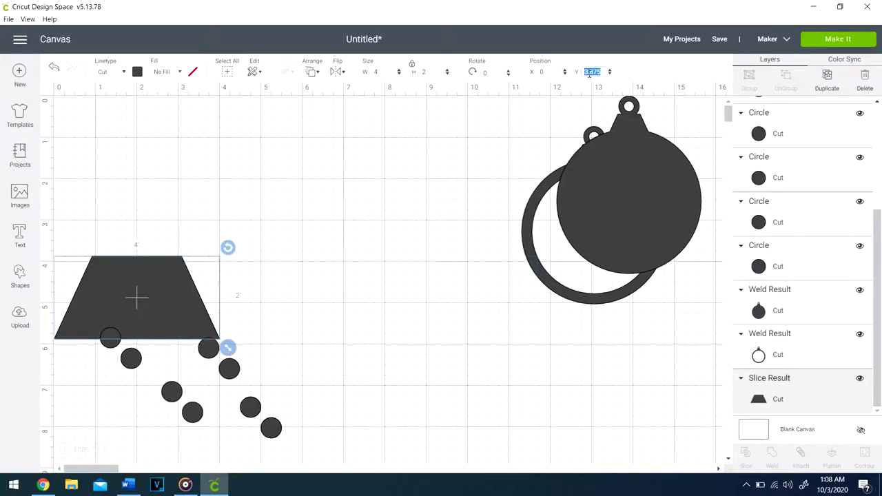
pyautogui.write('0')
pyautogui.press('Return')
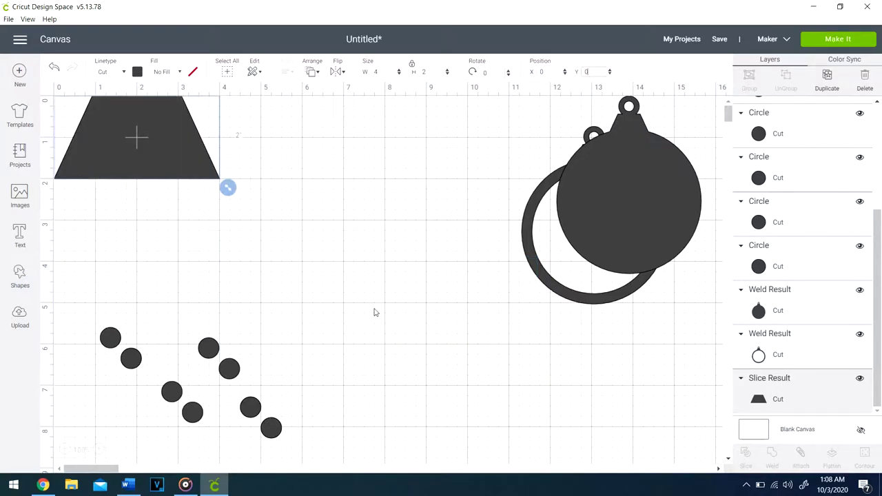
# Set the small circles to Y 1.75 along the trapezoid's bottom edge and select them all.
pyautogui.click(110, 339)
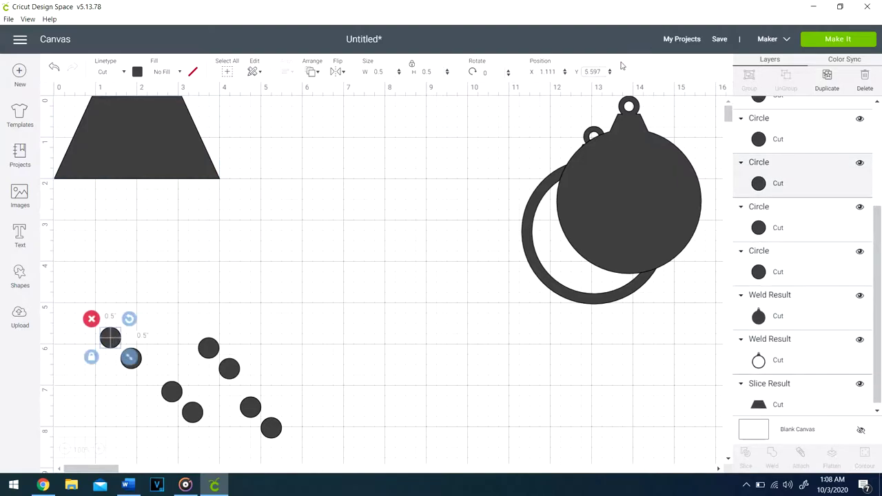
pyautogui.click(586, 72)
pyautogui.write('1.75')
pyautogui.press('Return')
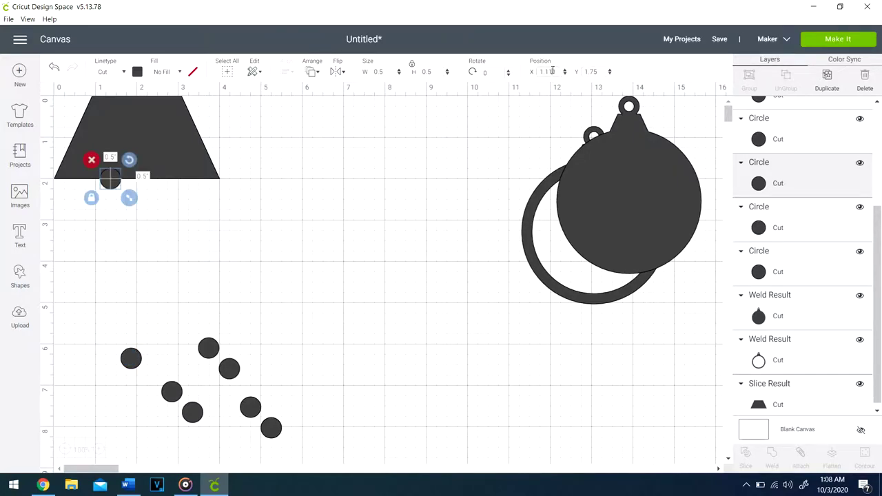
pyautogui.press('Return')
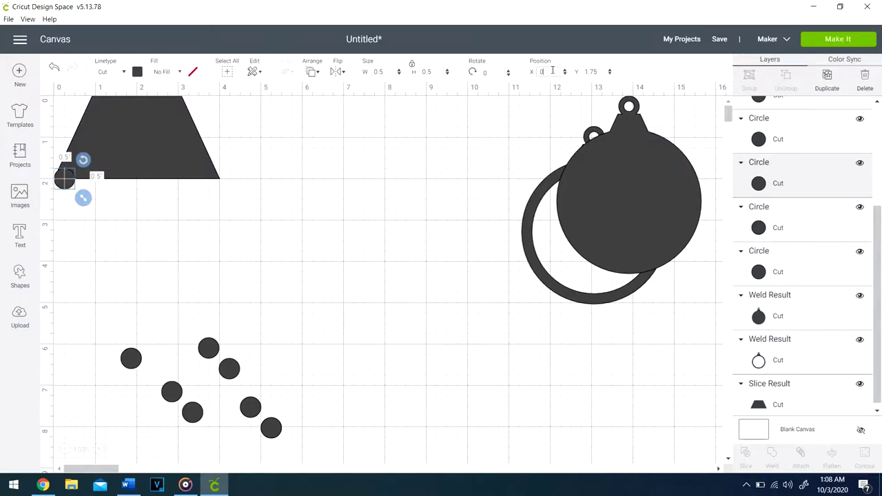
pyautogui.click(131, 360)
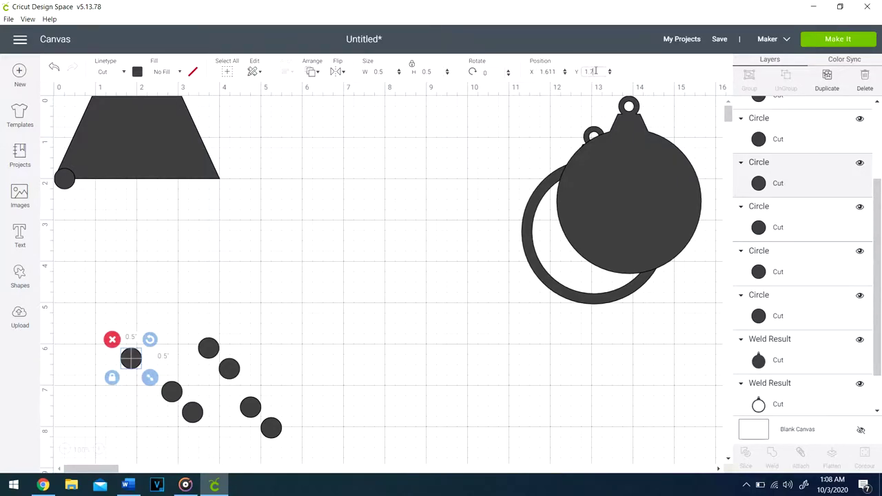
pyautogui.press('Return')
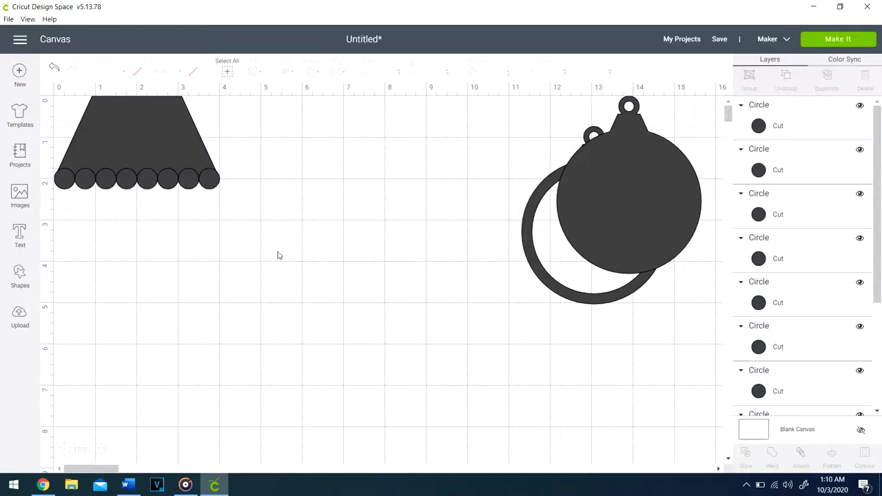
pyautogui.moveTo(268, 235); pyautogui.dragTo(65, 119)
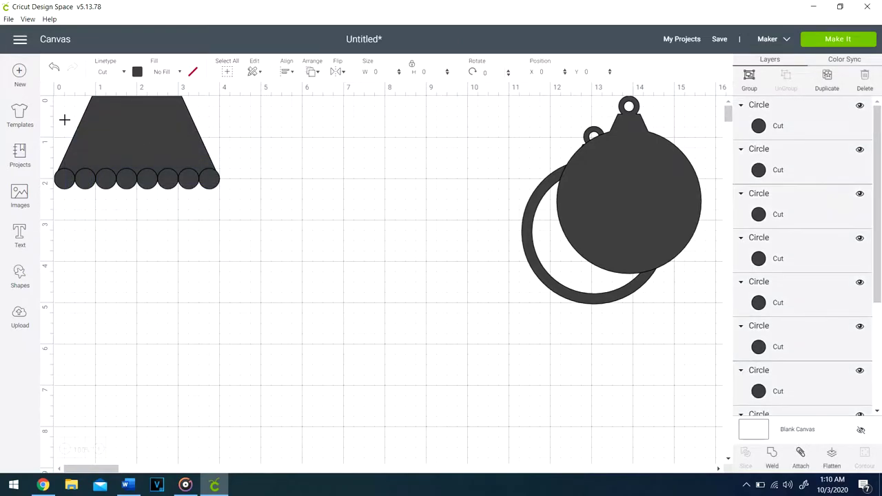
# Weld the circles and trapezoid into one scalloped shape, move it down, and set width 1.
pyautogui.rightClick(125, 153)
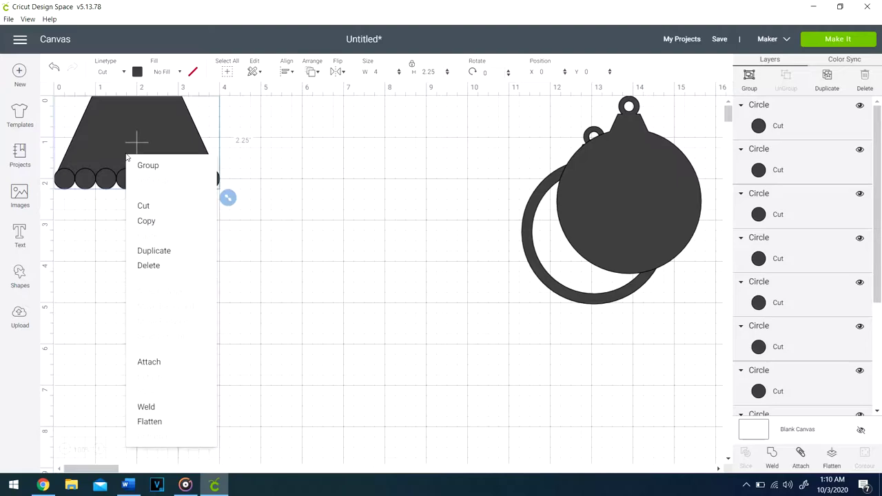
pyautogui.click(146, 407)
pyautogui.moveTo(165, 129); pyautogui.dragTo(226, 205)
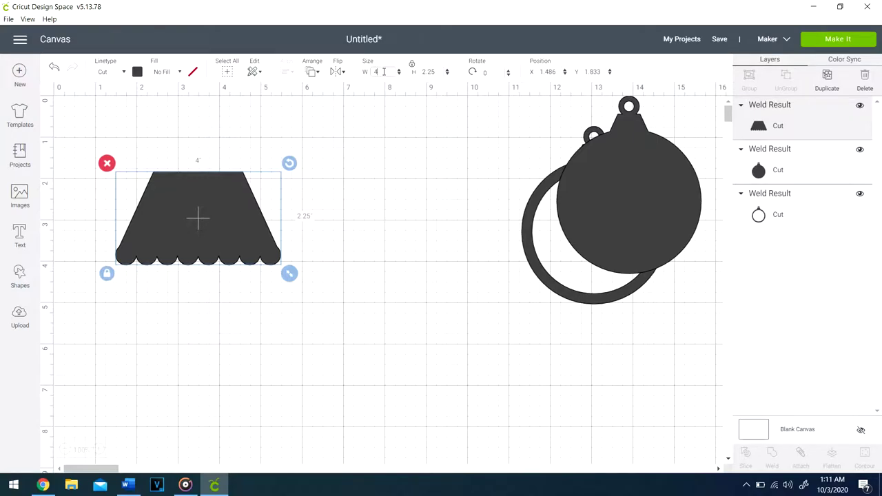
pyautogui.write('1')
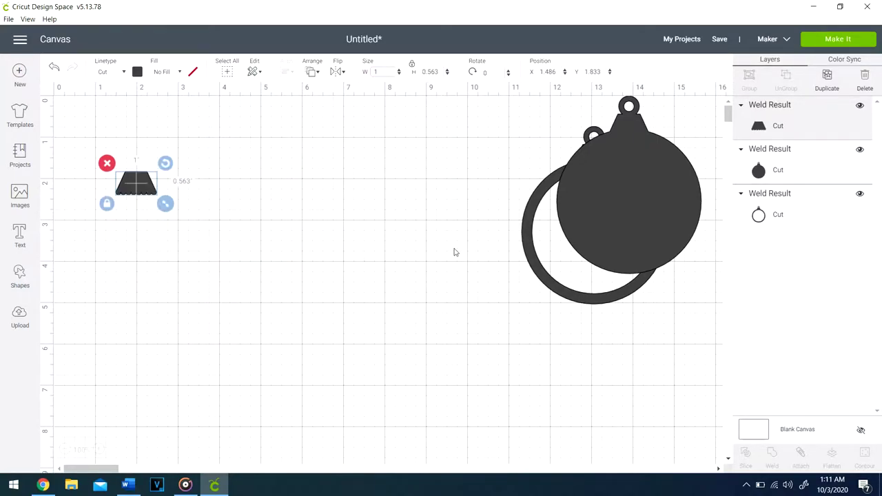
# Send the solid ornament to back, stack the ring over it, and place the topper on the hanger.
pyautogui.moveTo(525, 241); pyautogui.dragTo(339, 265)
pyautogui.moveTo(566, 196); pyautogui.dragTo(514, 235)
pyautogui.rightClick(513, 235)
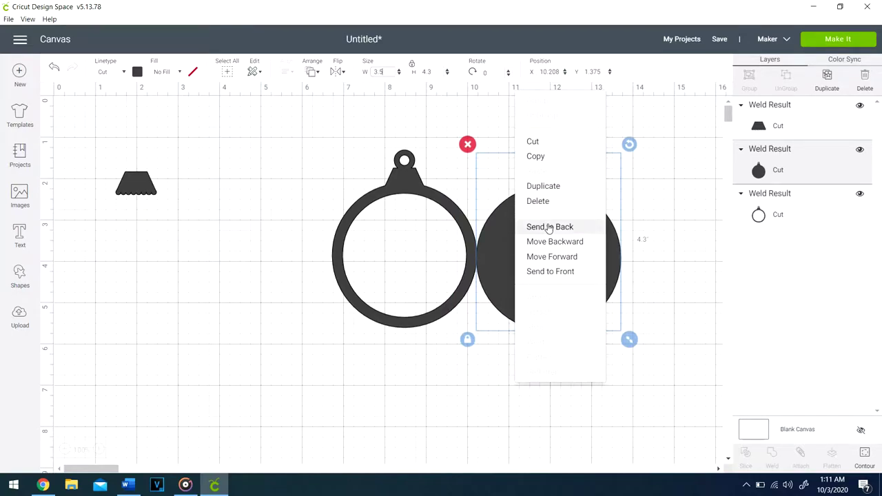
pyautogui.click(547, 226)
pyautogui.moveTo(458, 226); pyautogui.dragTo(603, 232)
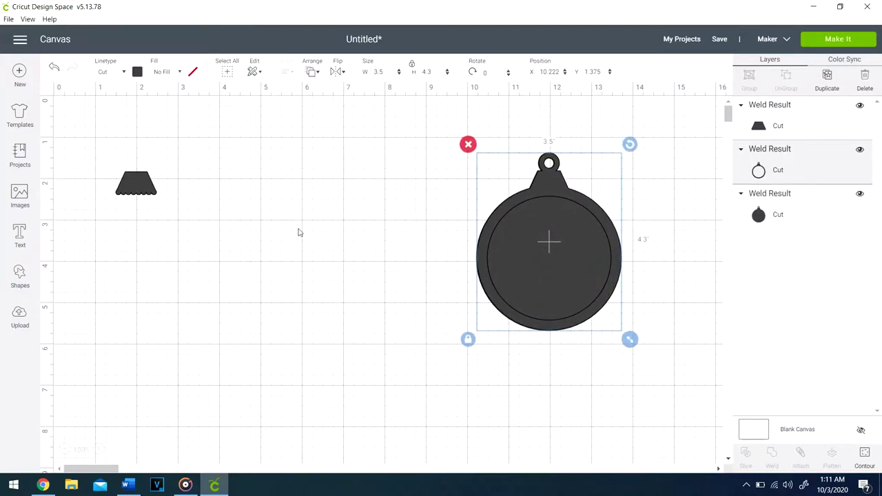
pyautogui.moveTo(131, 191); pyautogui.dragTo(538, 195)
pyautogui.click(409, 310)
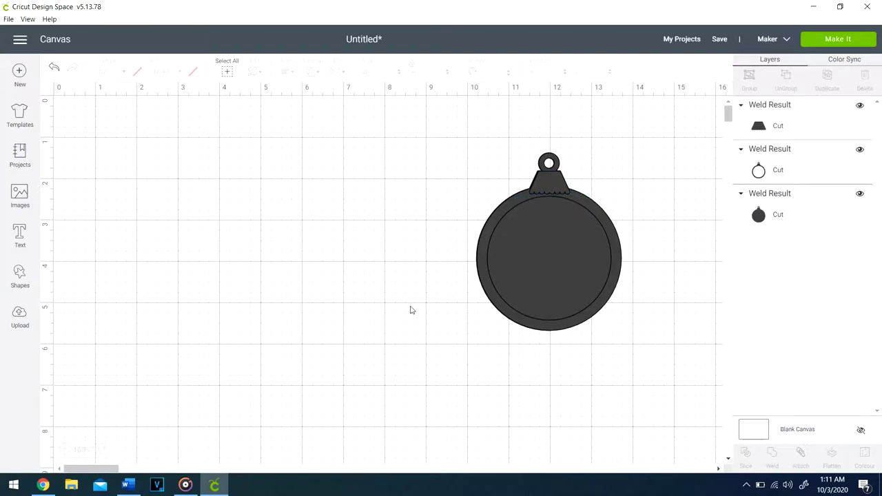